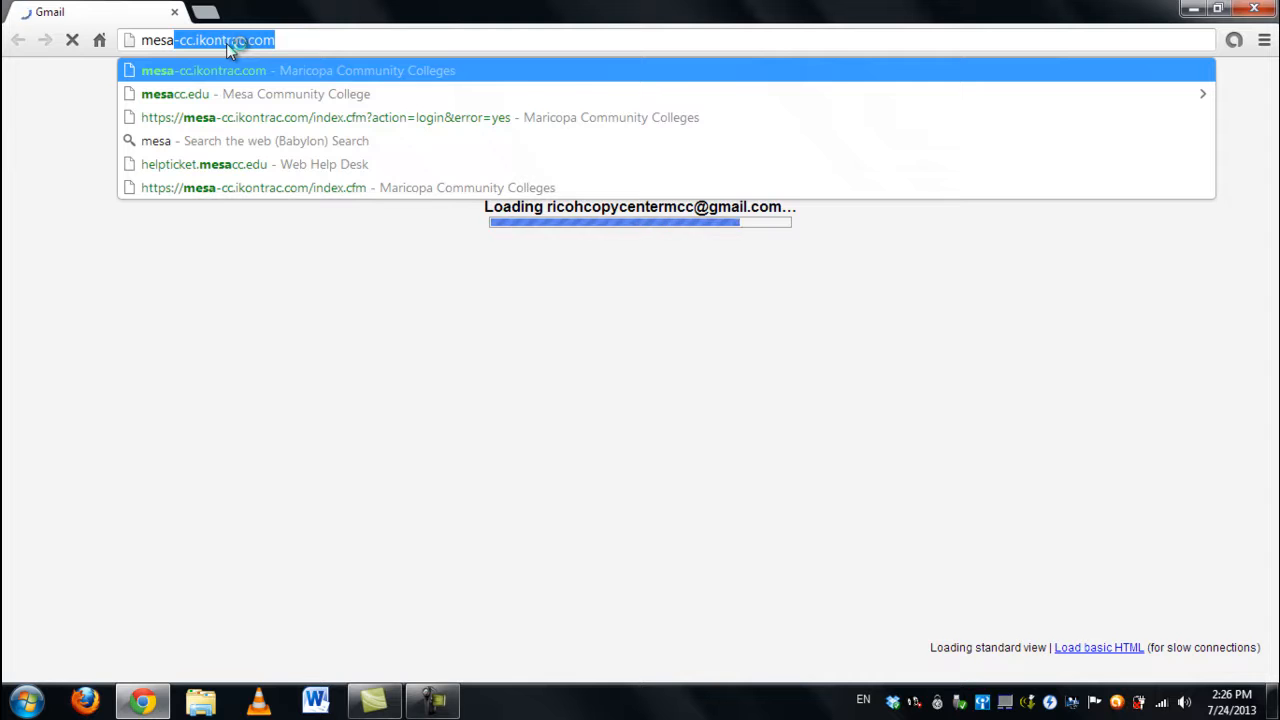
Step: Load the mesa-cc.ikontrac.com copy portal and log in with the account's username and password
key("Return")
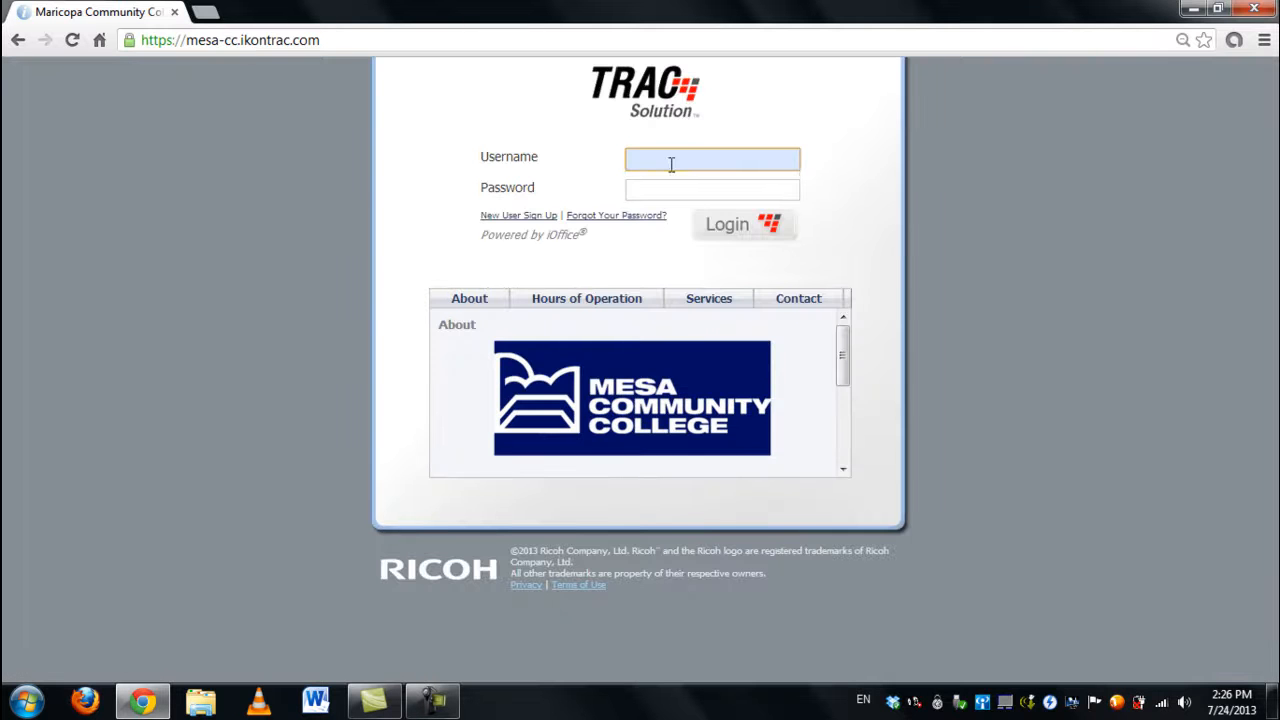
left_click(671, 164)
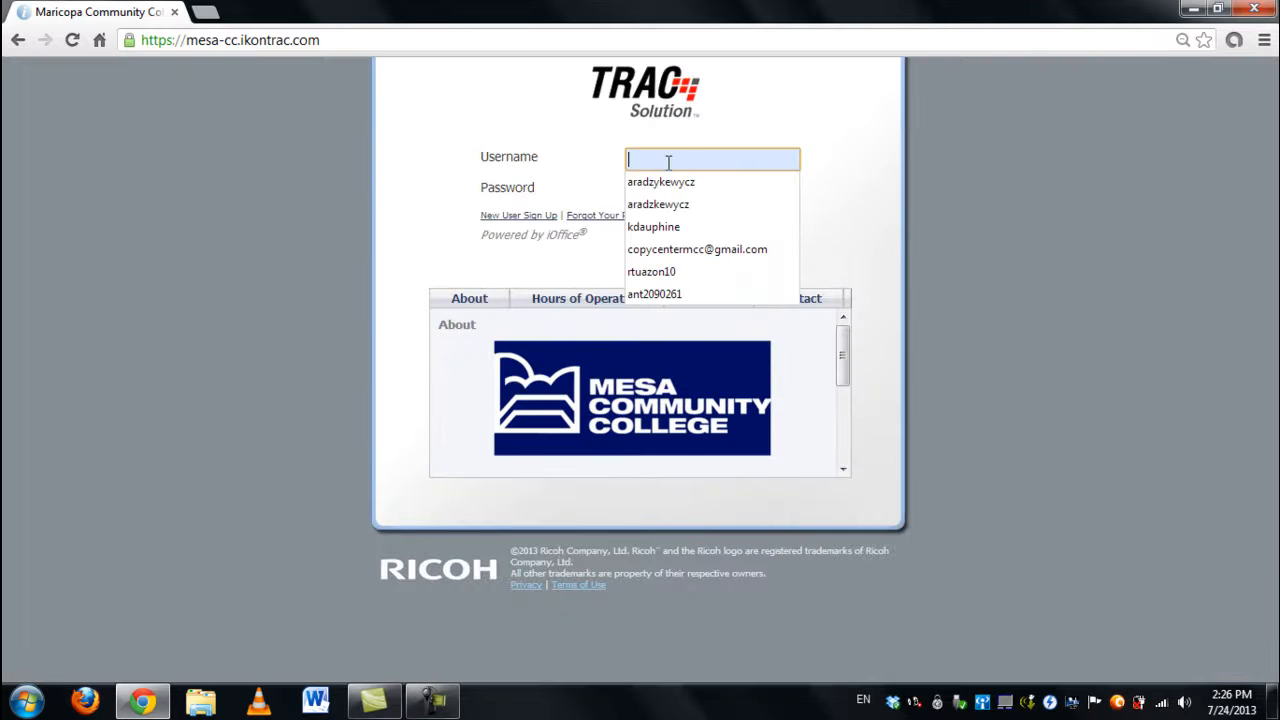
type("t")
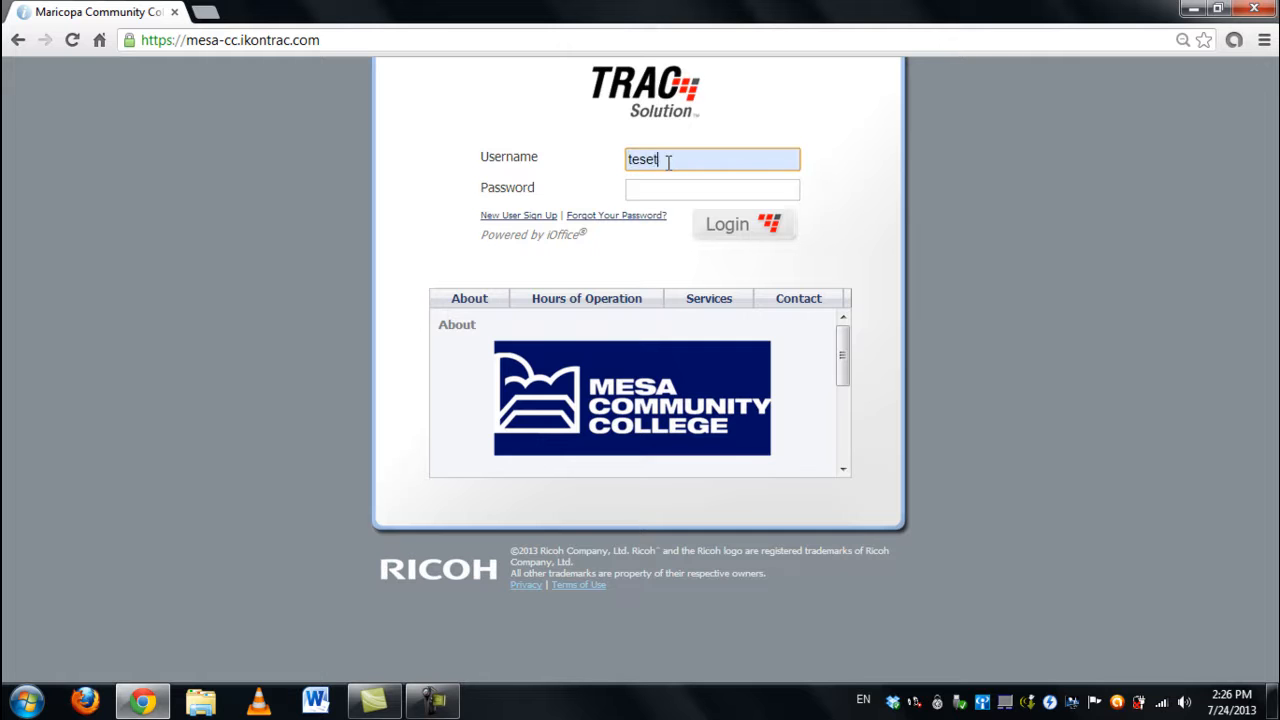
type("ester101")
key("Tab")
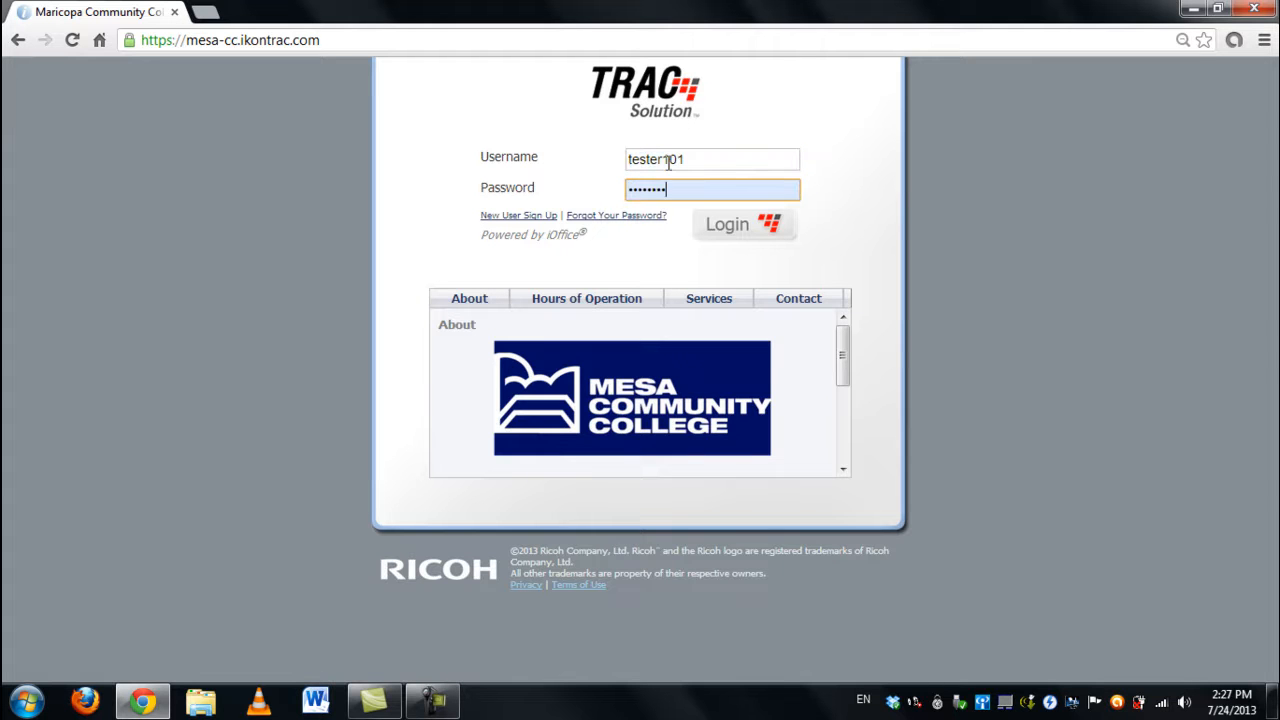
key("Return")
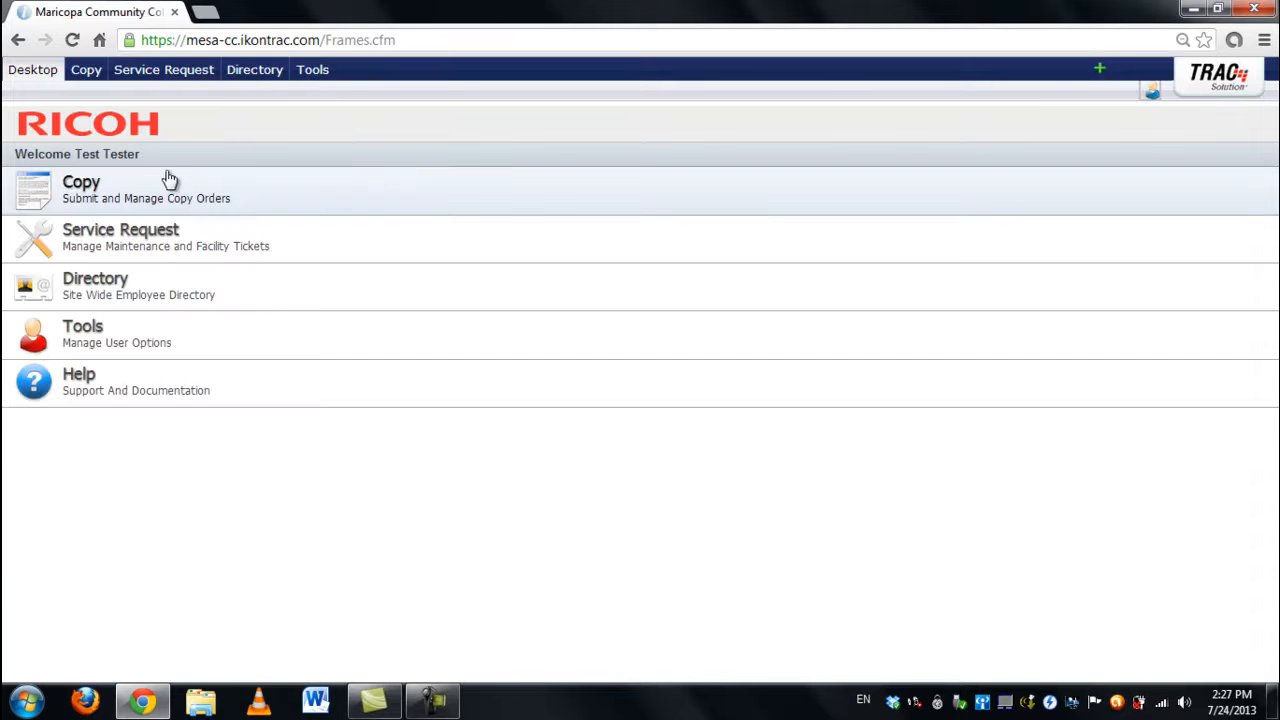
Step: Start a new B/W and Color Copying/Printing request from Copy > Submit Request
left_click(85, 196)
left_click(82, 240)
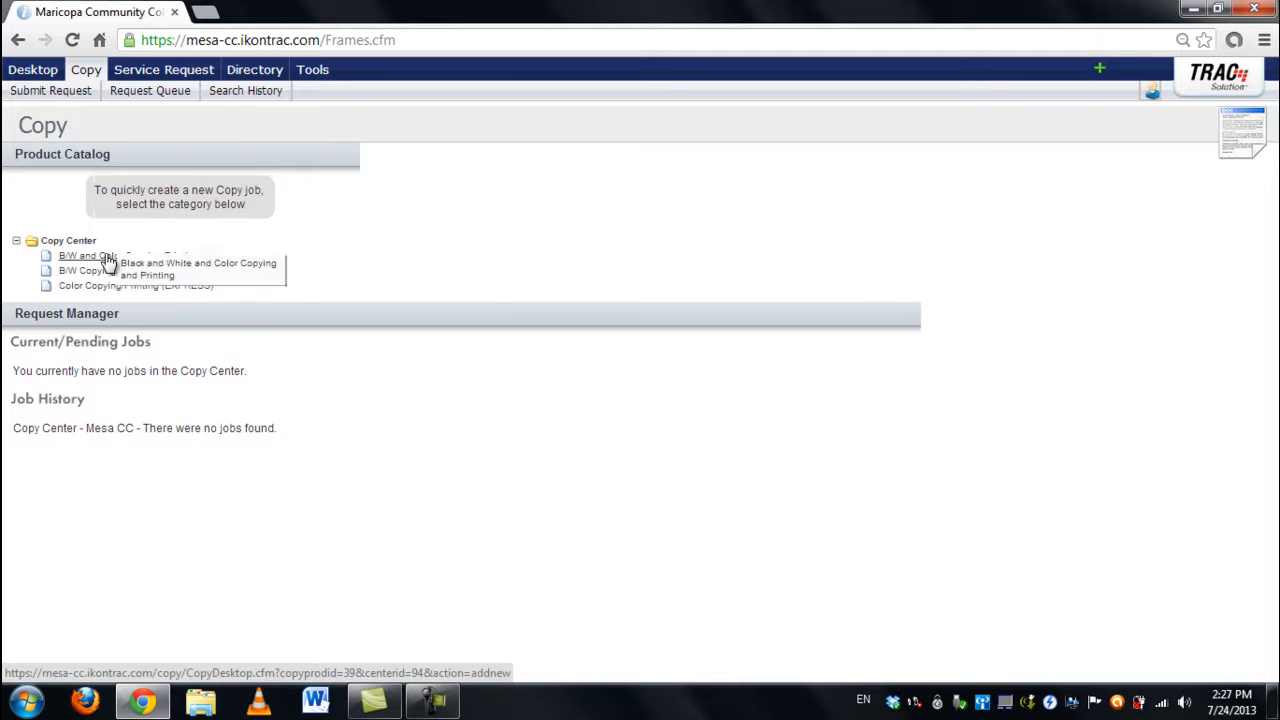
left_click(76, 257)
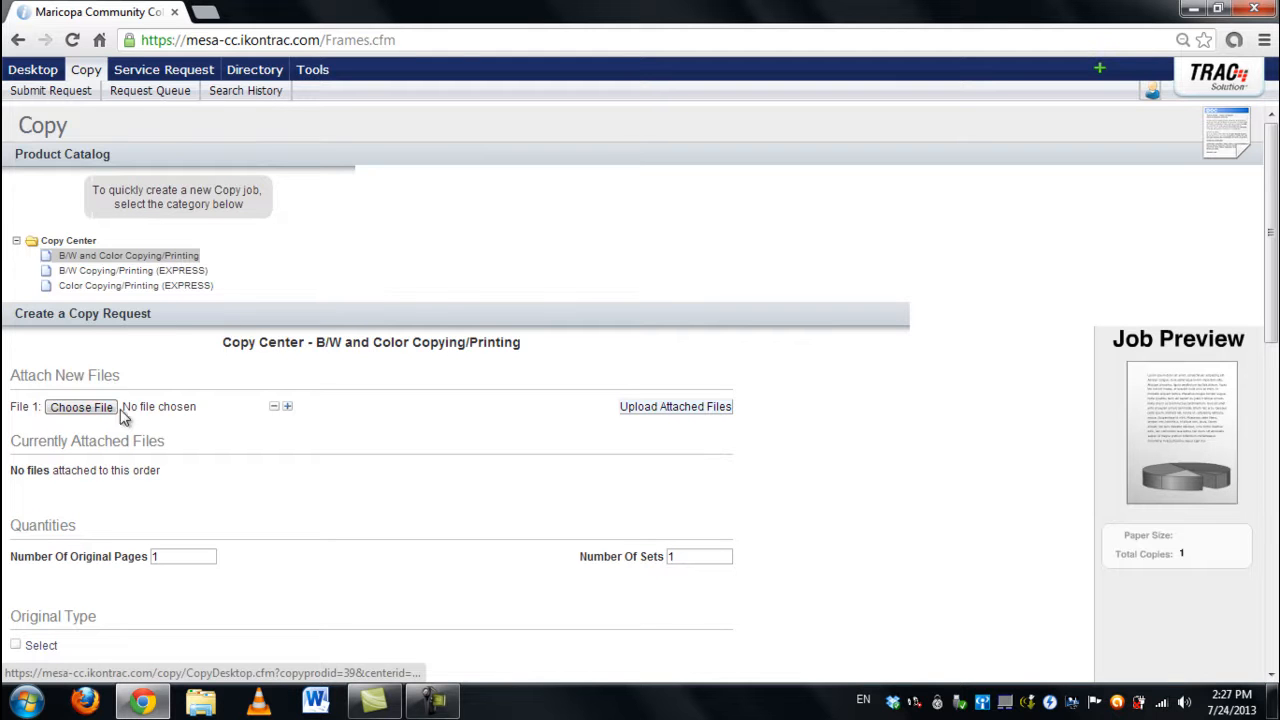
scroll(200, 372, "down", 1)
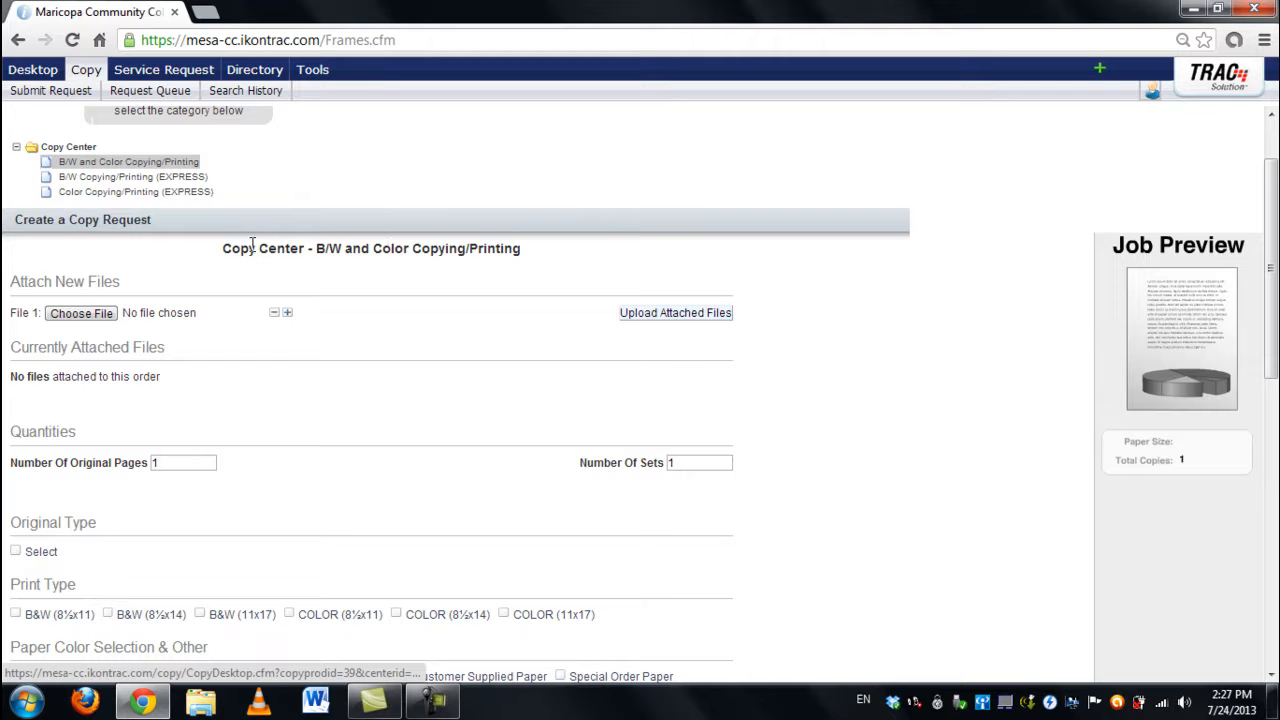
Step: Choose 日本のゲームの番組 ― 終る物.docx from Desktop files > School > JPN > Japanese game shows speech as File 1
left_click(85, 318)
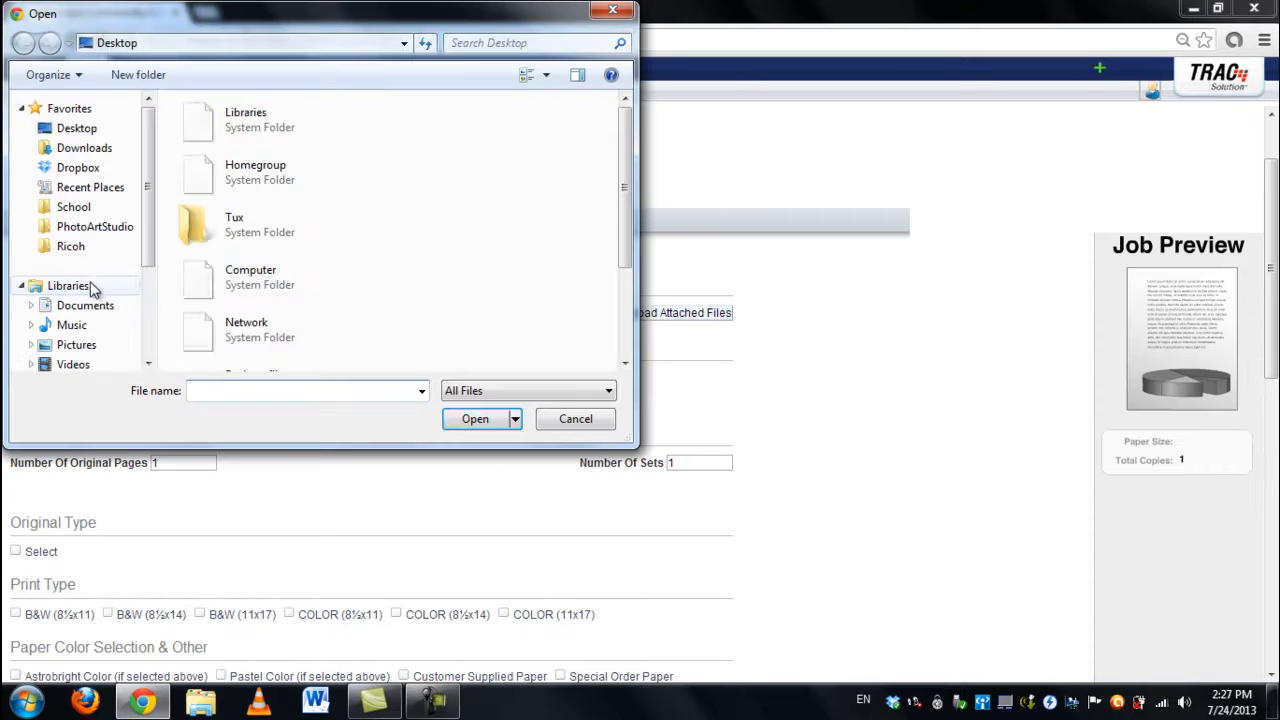
left_click_drag(630, 170, 630, 218)
double_click(272, 266)
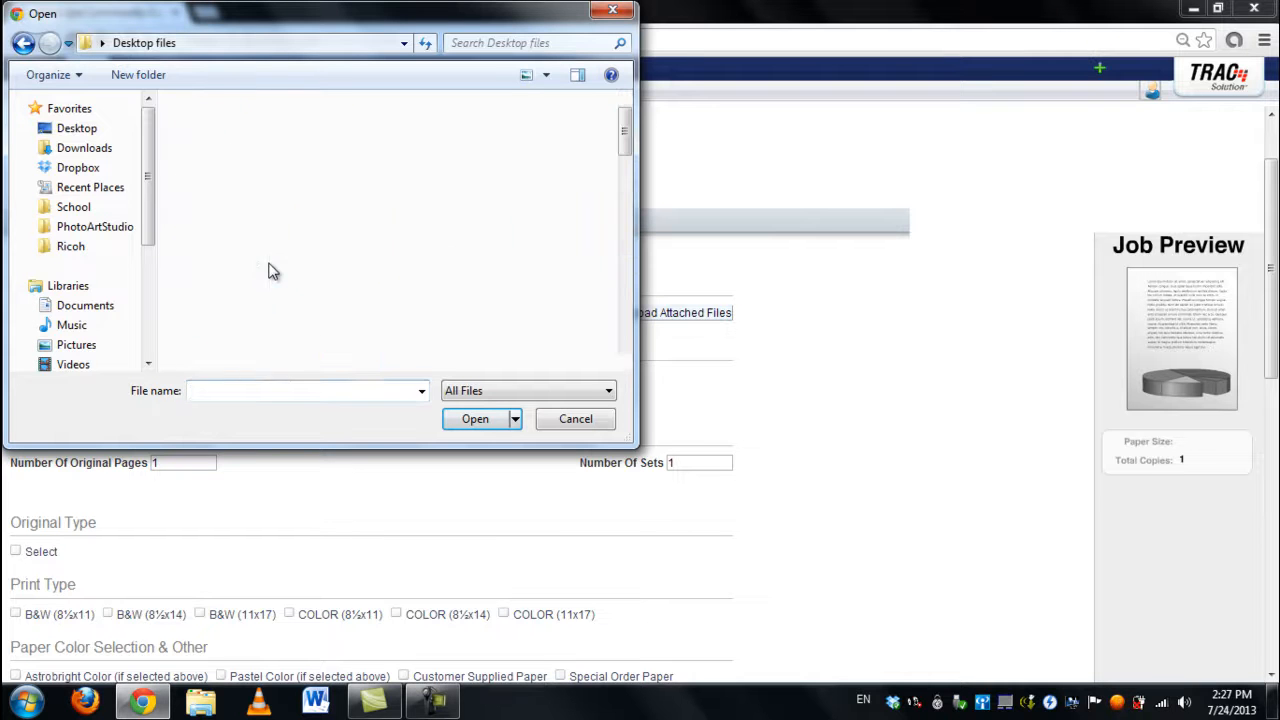
scroll(296, 197, "down", 5)
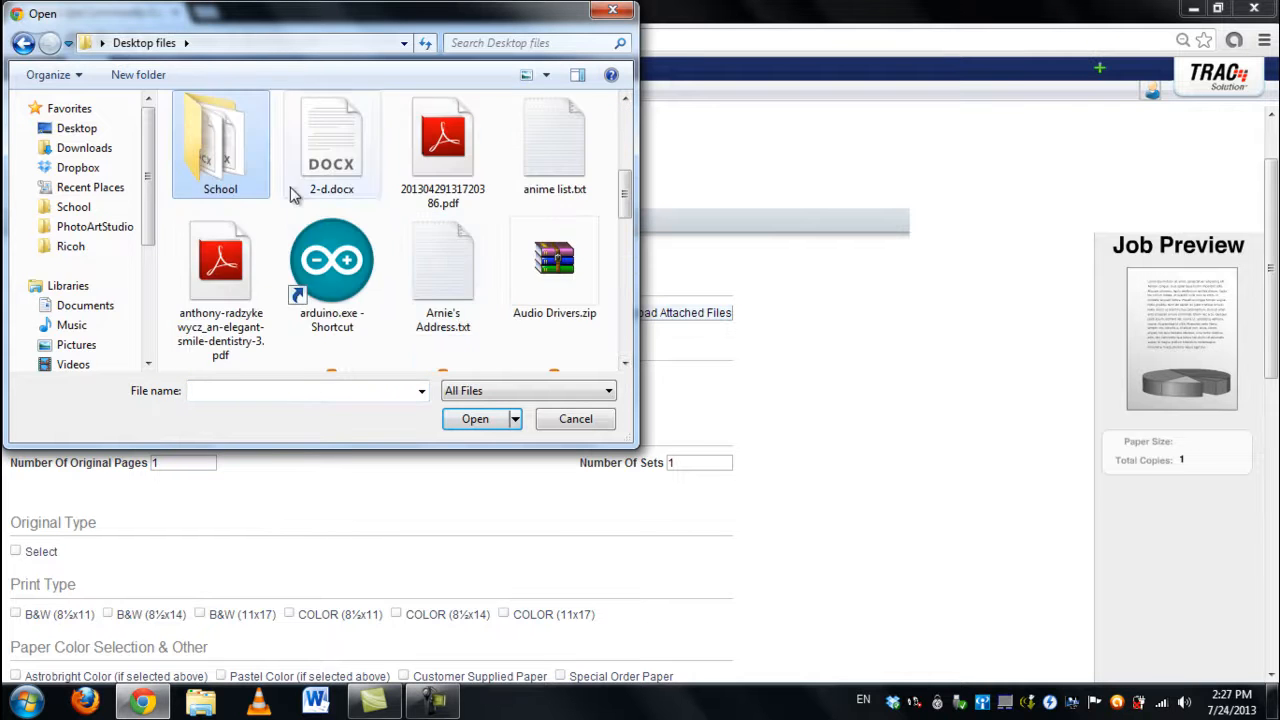
double_click(259, 178)
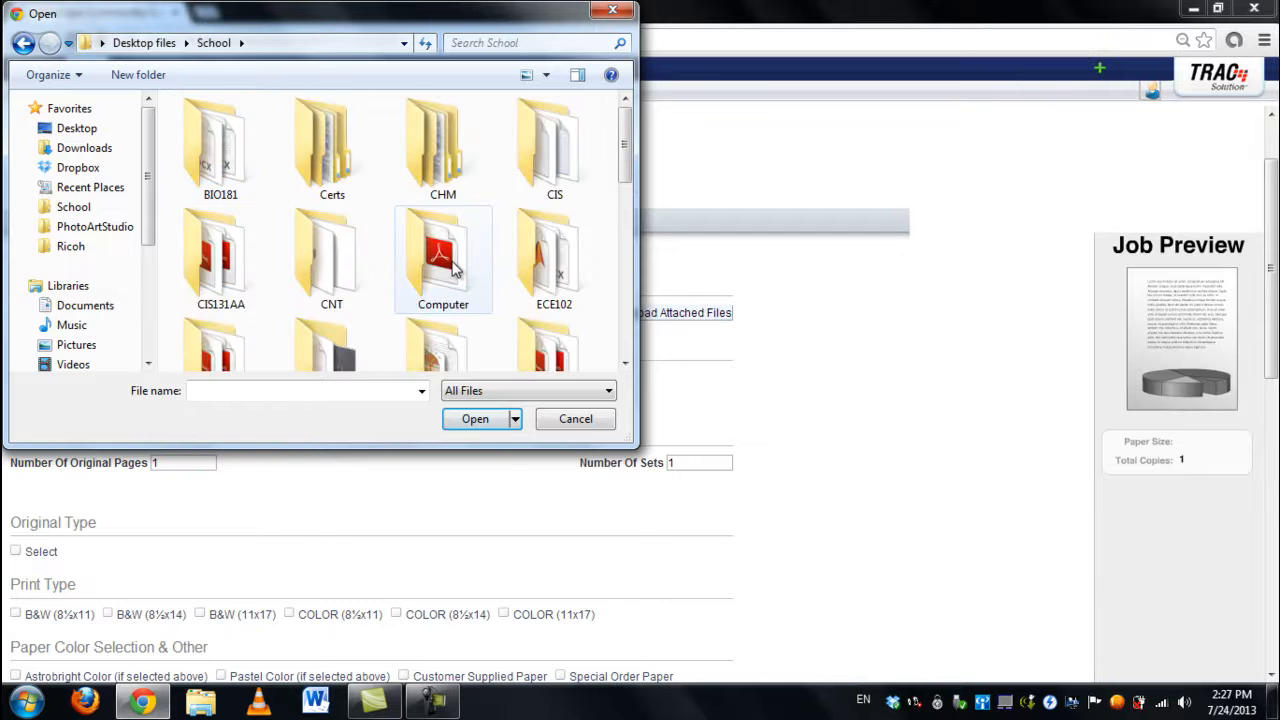
scroll(455, 268, "down", 5)
double_click(316, 157)
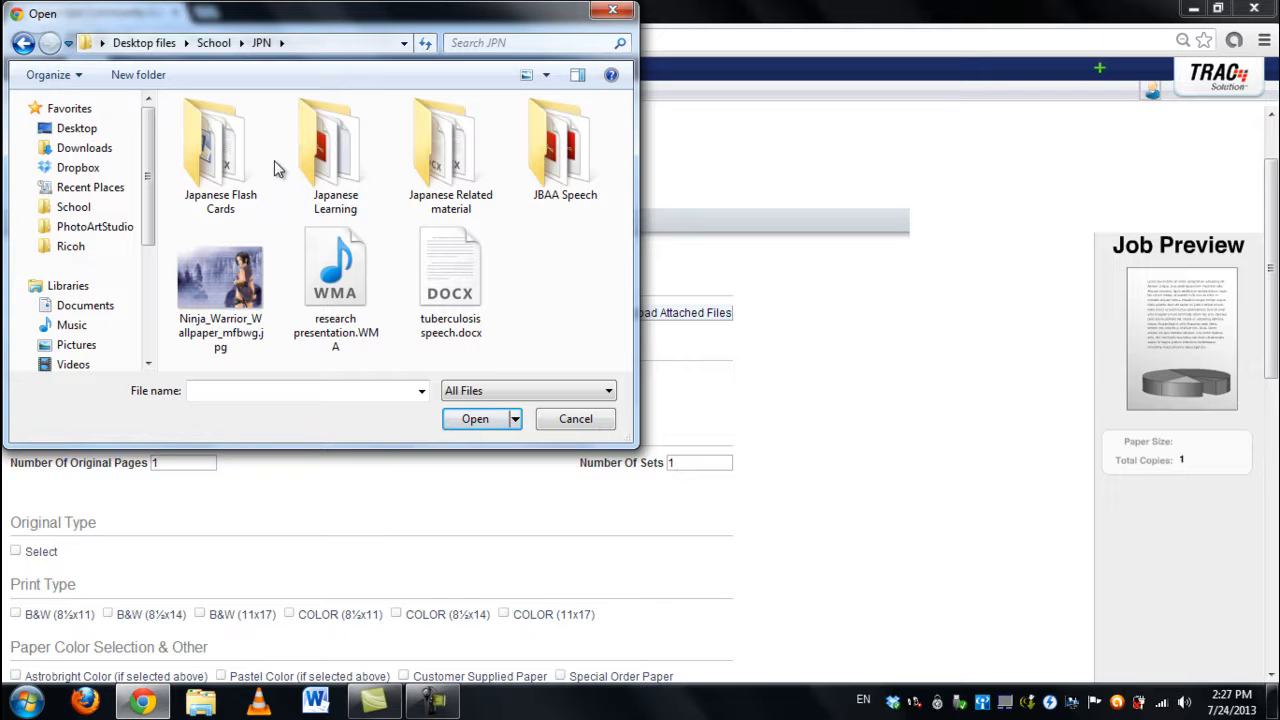
left_click(546, 142)
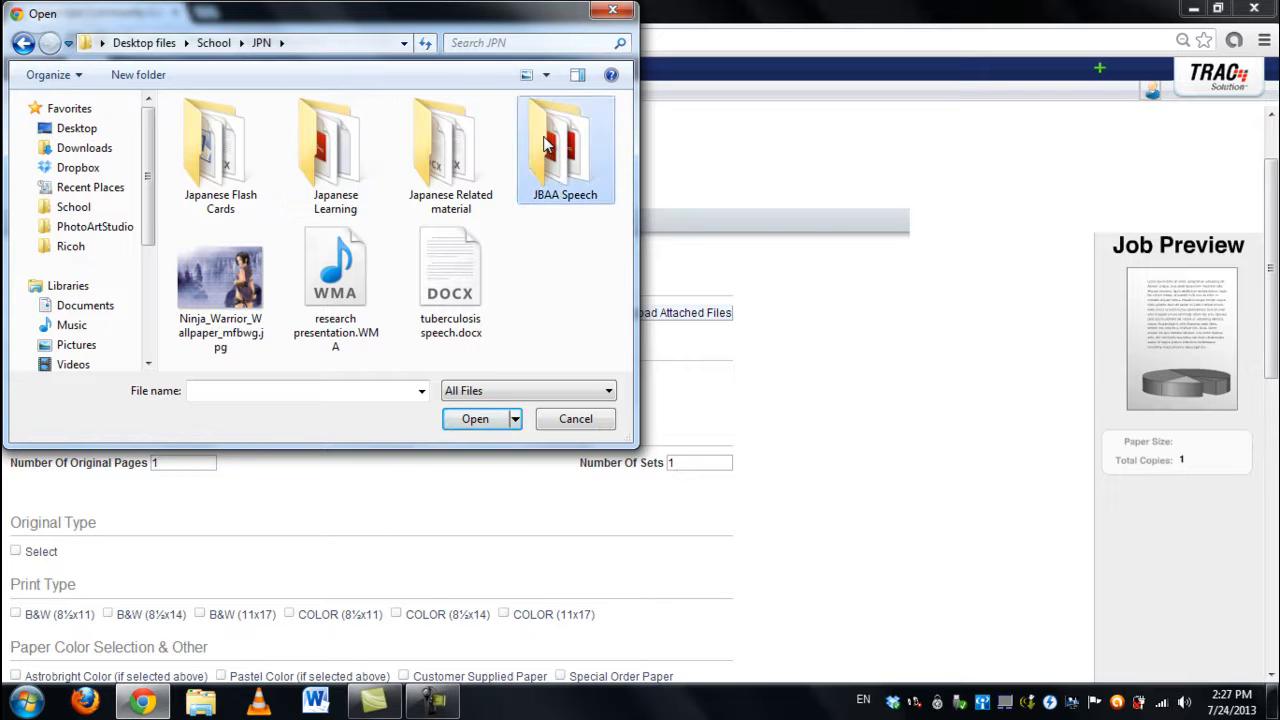
double_click(408, 149)
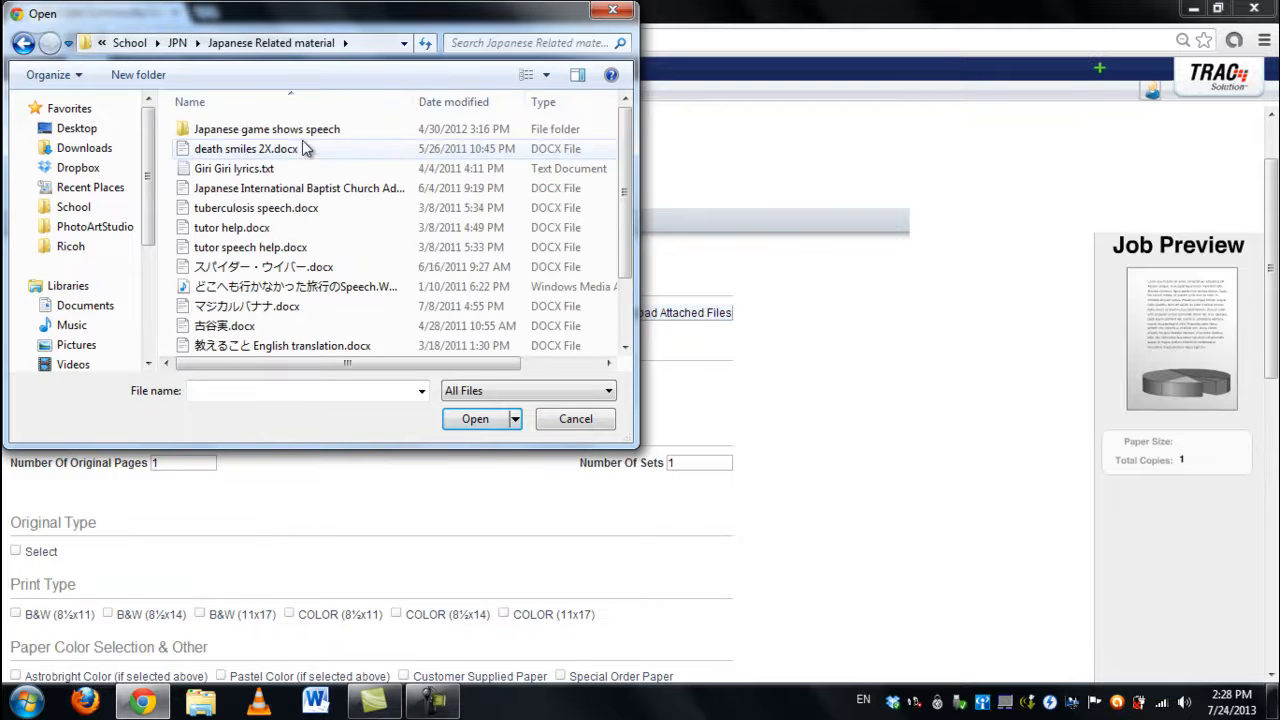
double_click(300, 130)
left_click(251, 229)
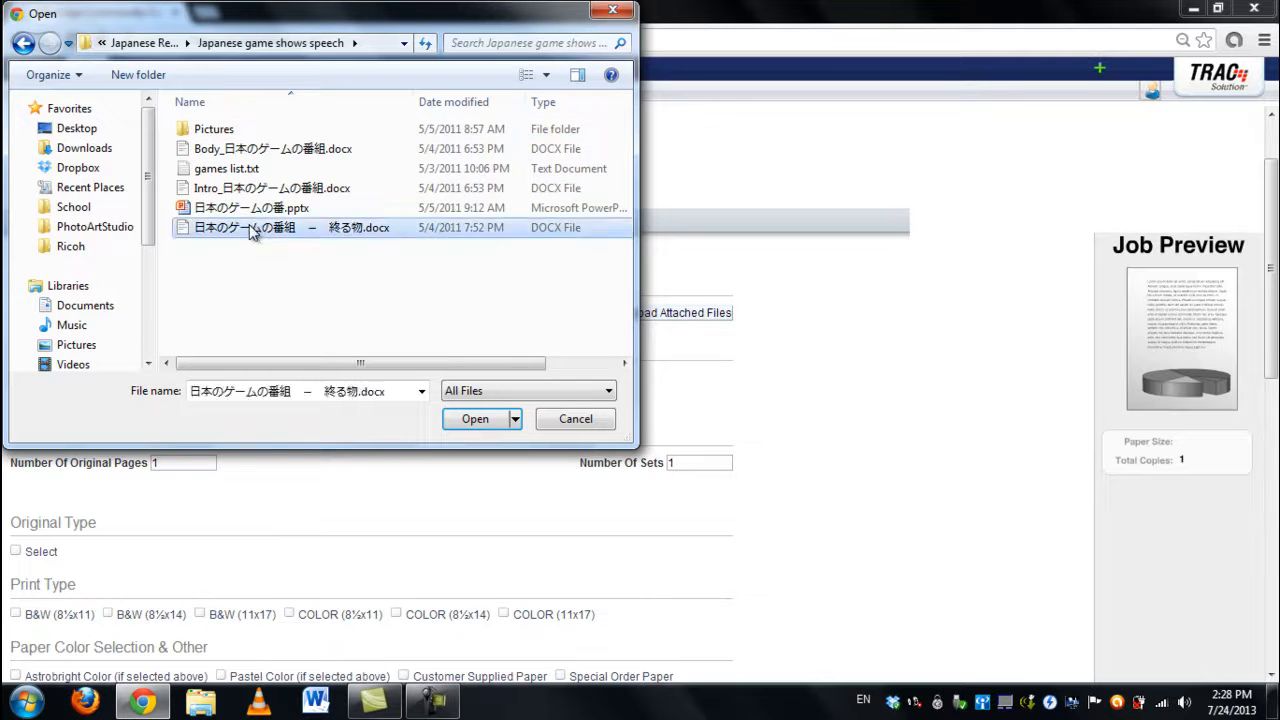
double_click(251, 229)
scroll(200, 272, "down", 1)
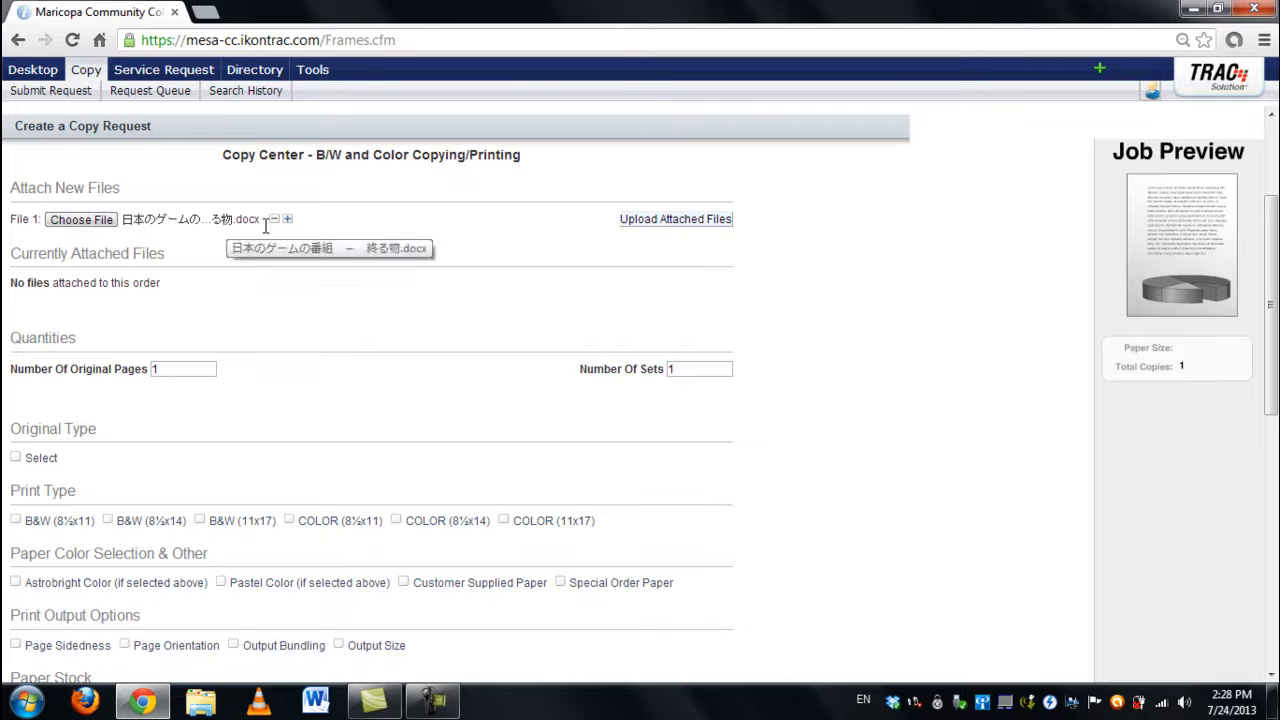
Step: Upload the 14KB speech .docx and set Number Of Sets to 25
left_click(663, 224)
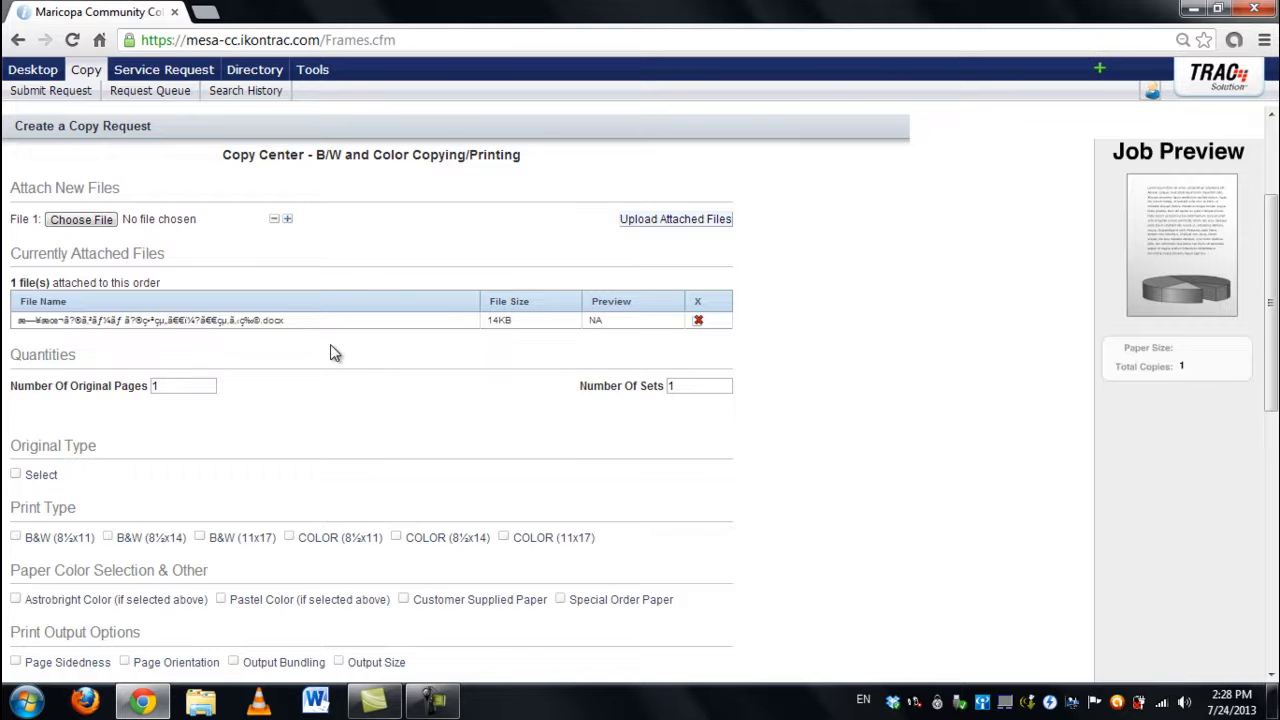
scroll(330, 344, "down", 1)
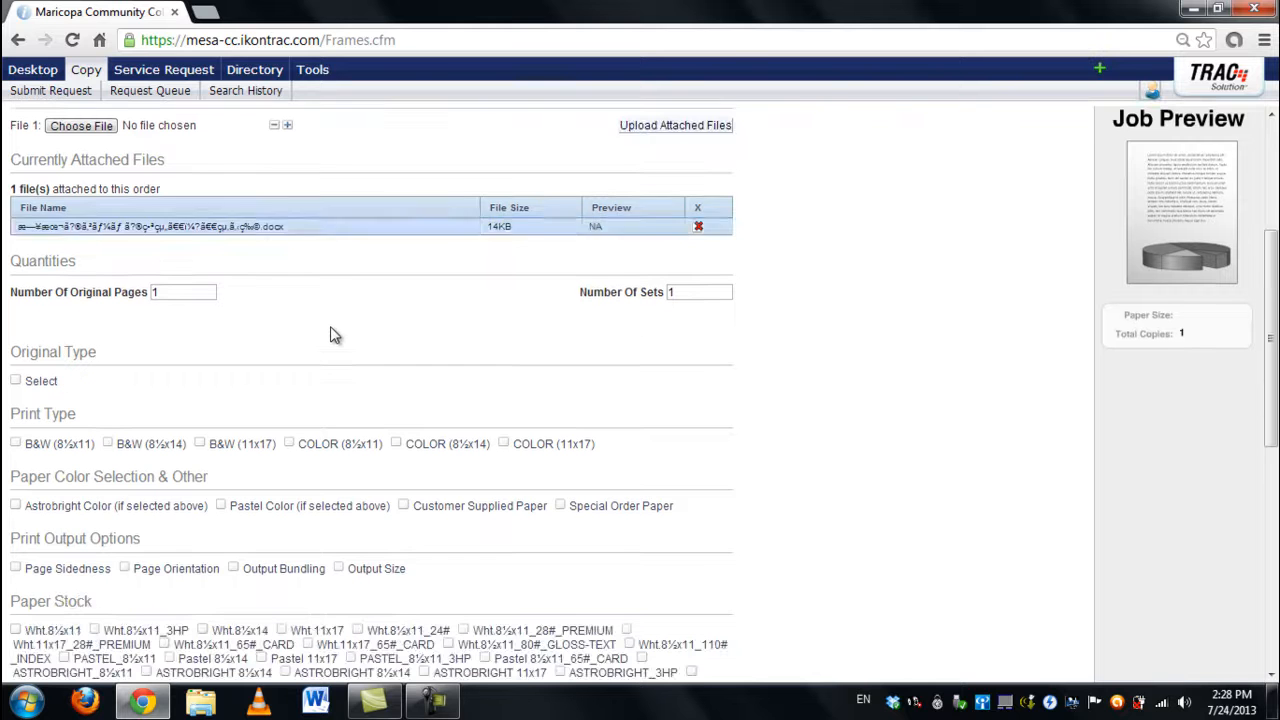
left_click(161, 294)
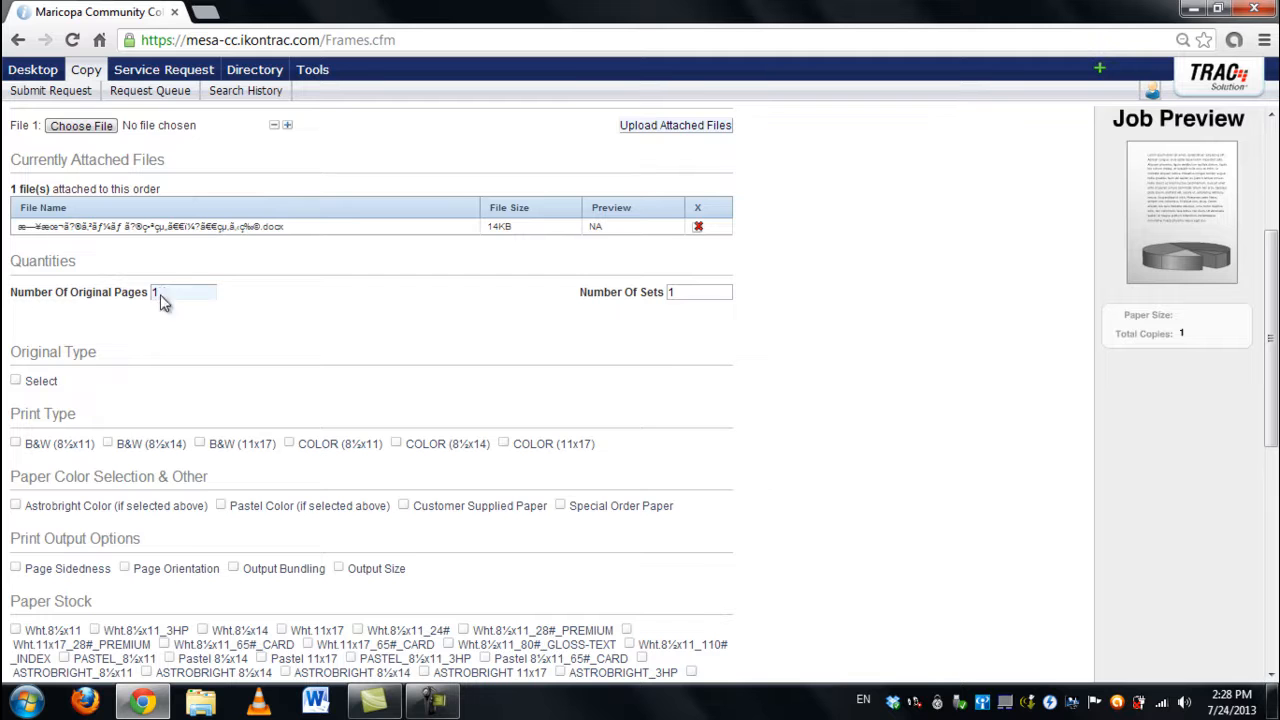
left_click(668, 292)
double_click(668, 292)
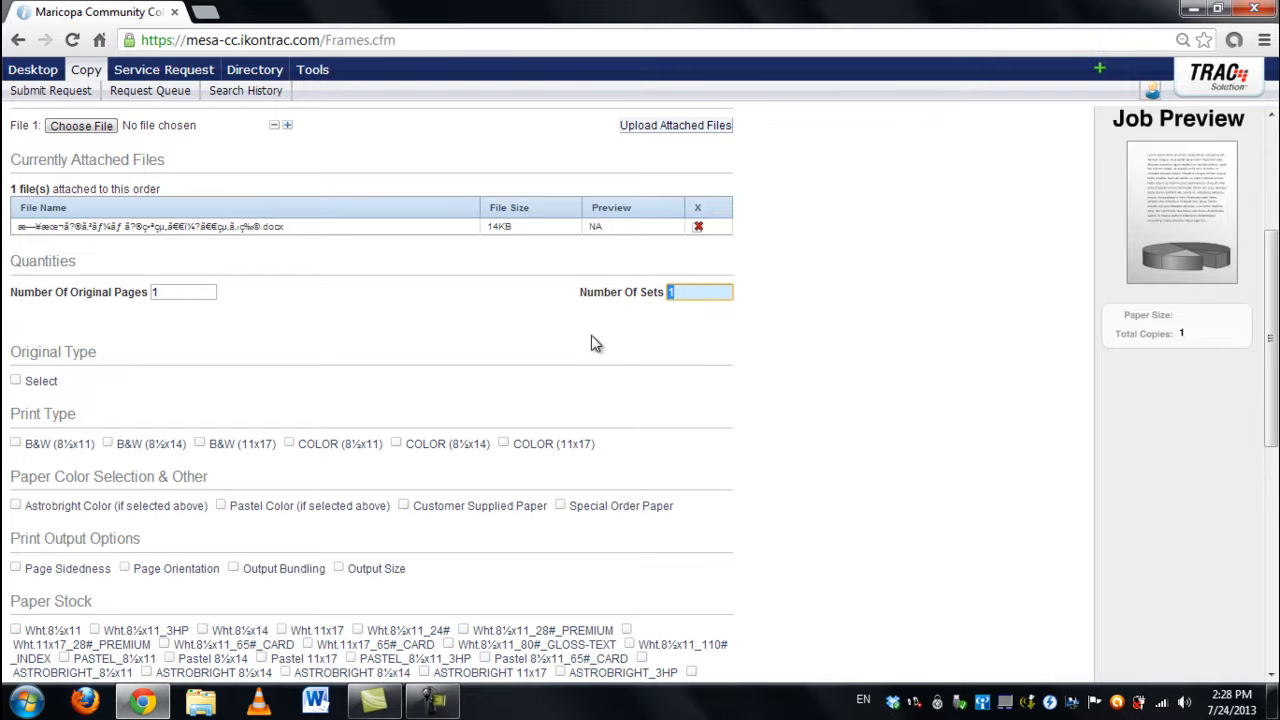
left_click(641, 325)
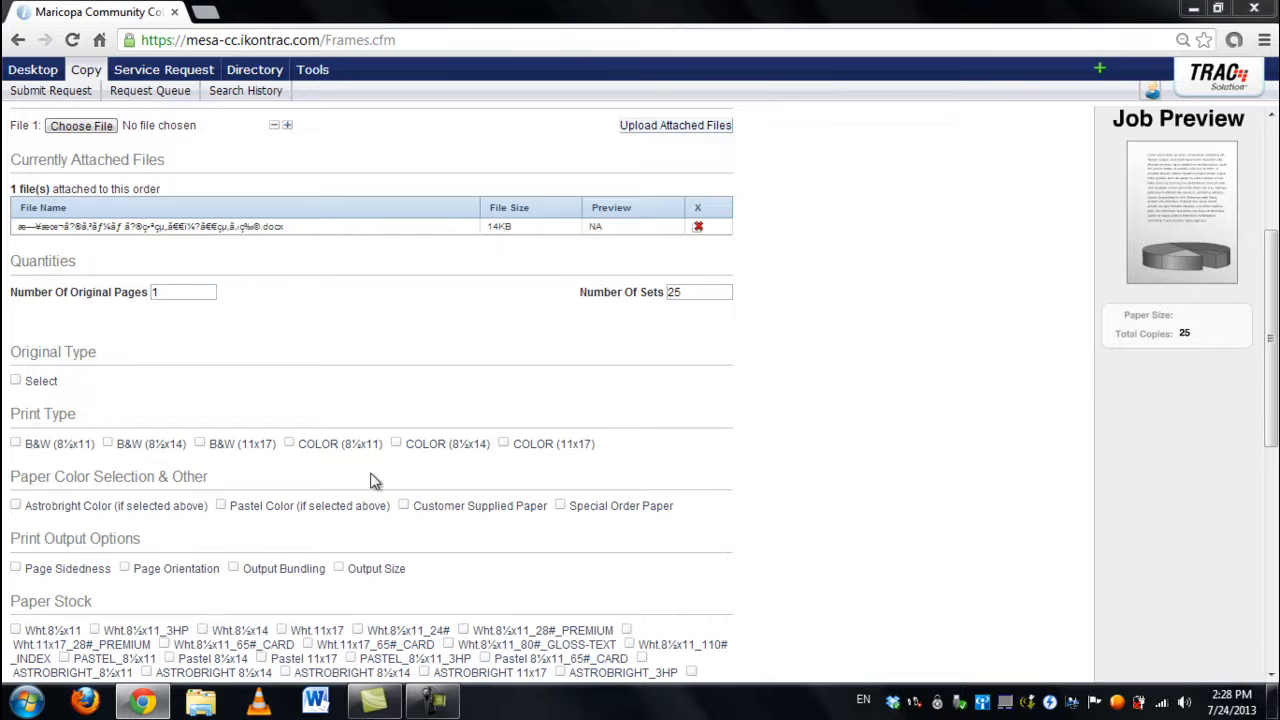
key("super+e")
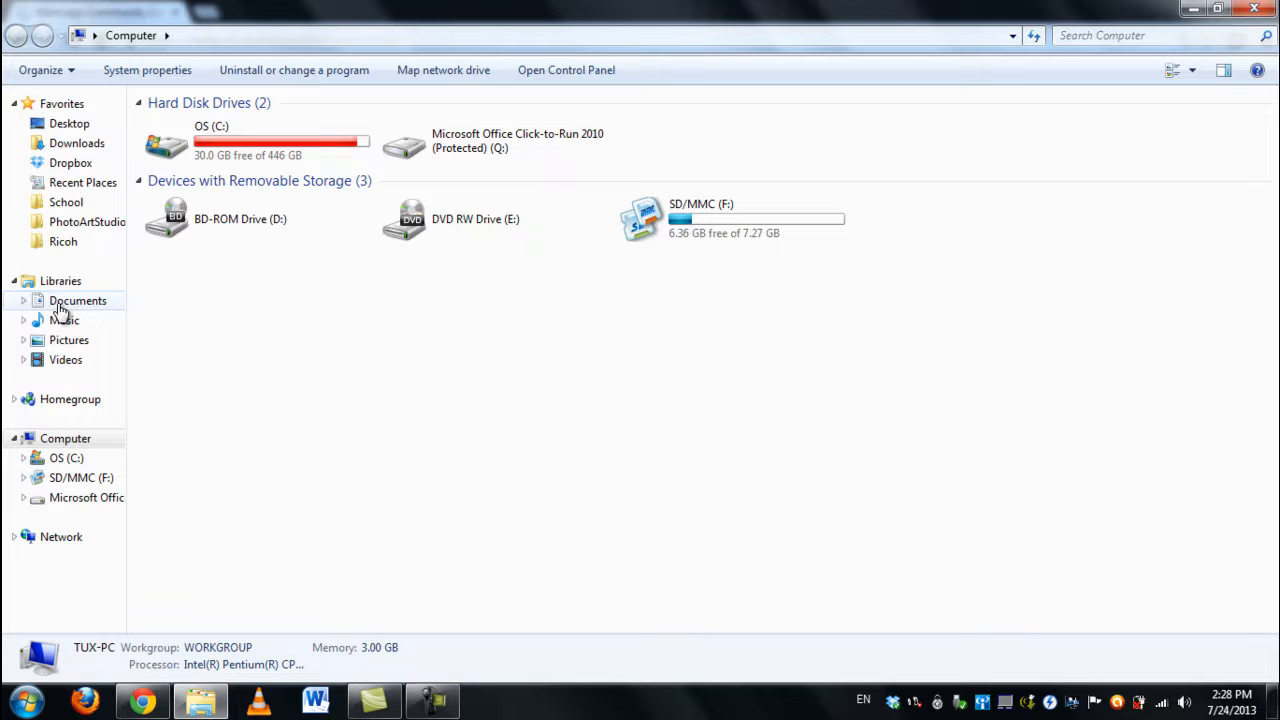
Step: Open 日本のゲームの番組 ― 終る物.docx in Word from the Japanese game shows speech folder in Explorer
left_click(64, 202)
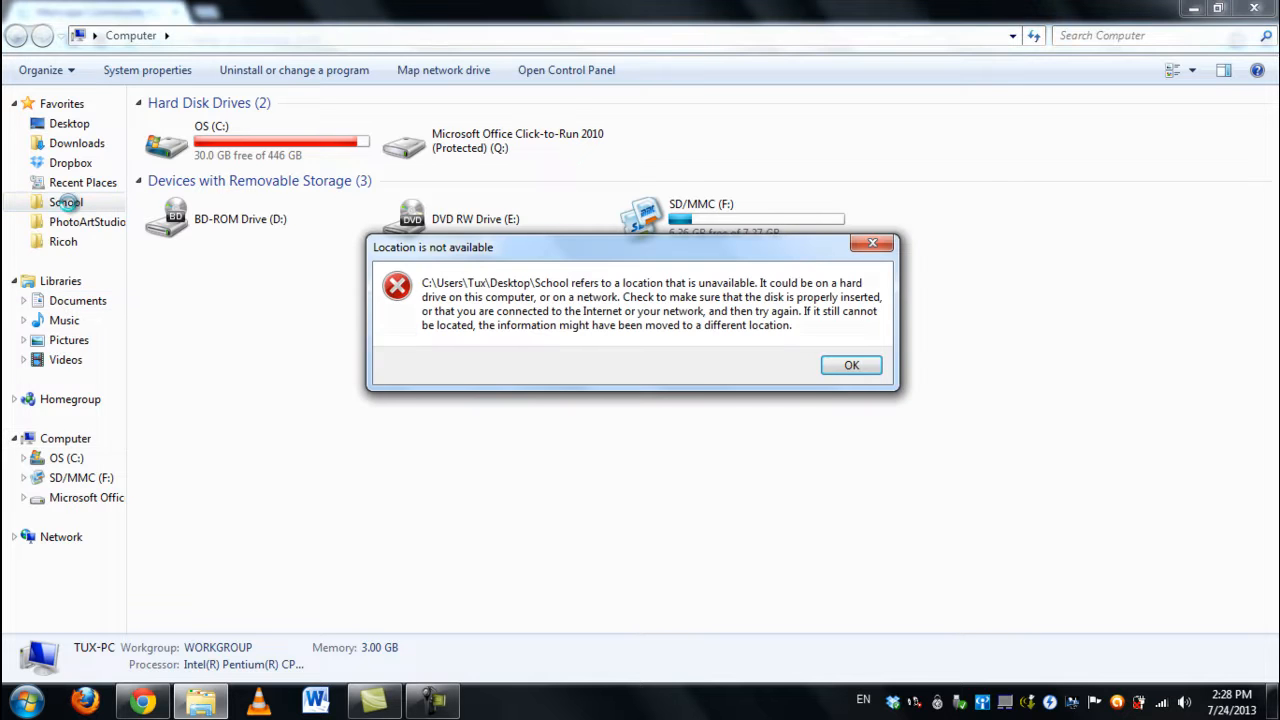
left_click(851, 365)
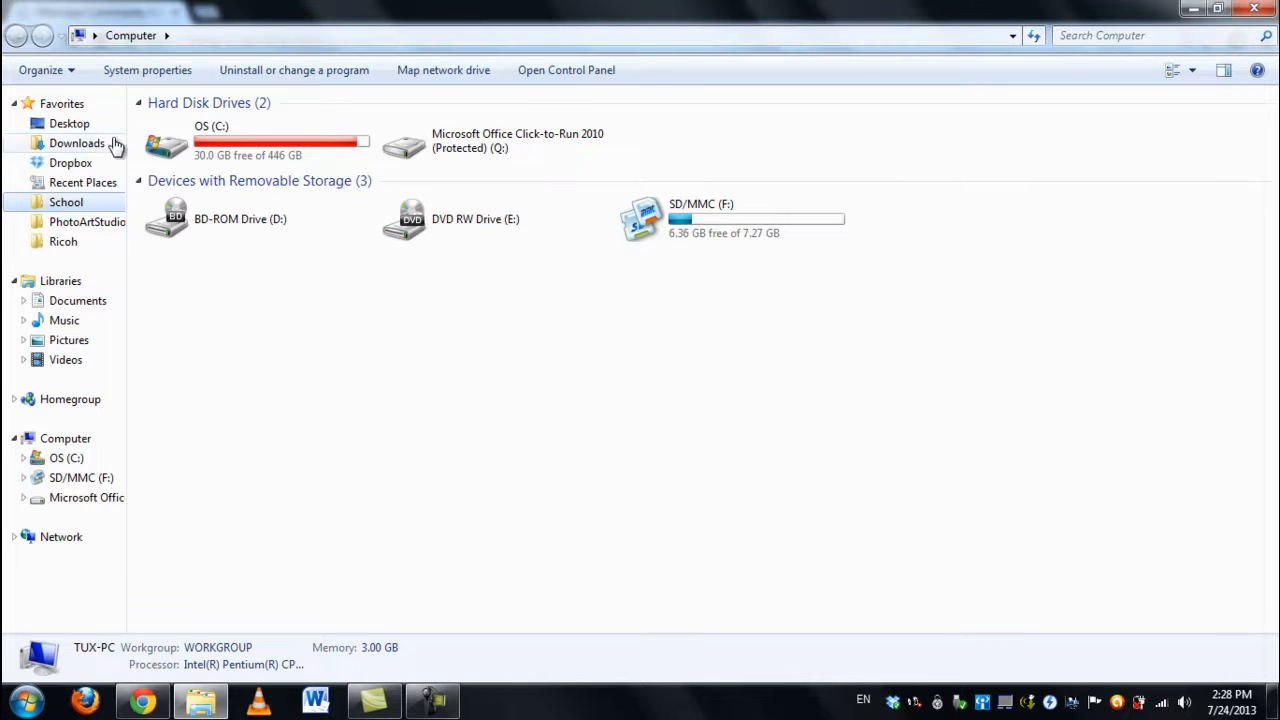
left_click(76, 124)
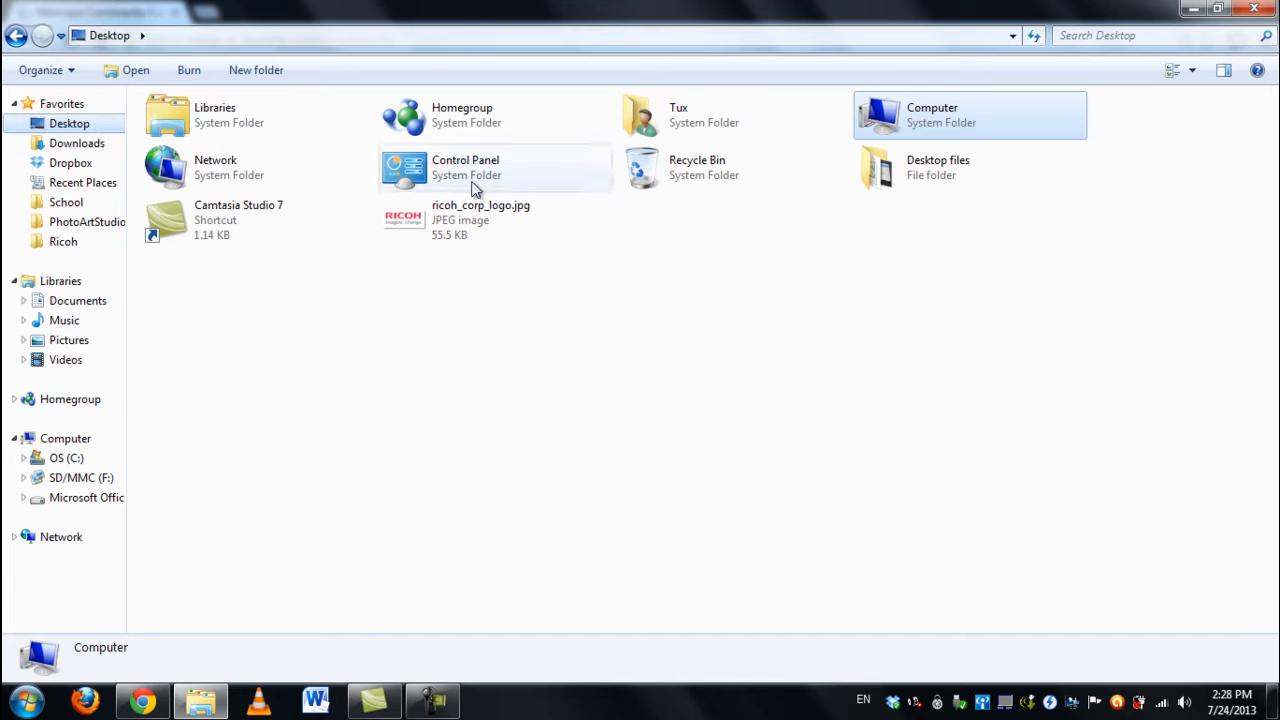
double_click(905, 172)
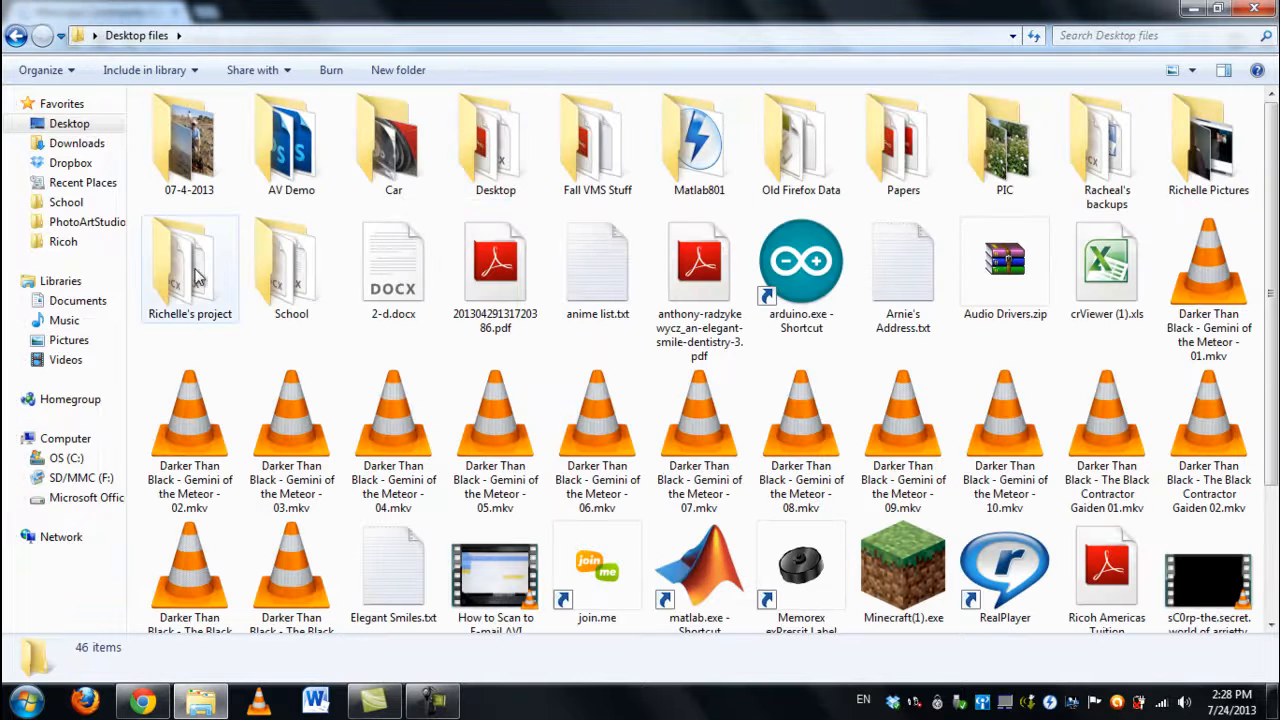
double_click(316, 262)
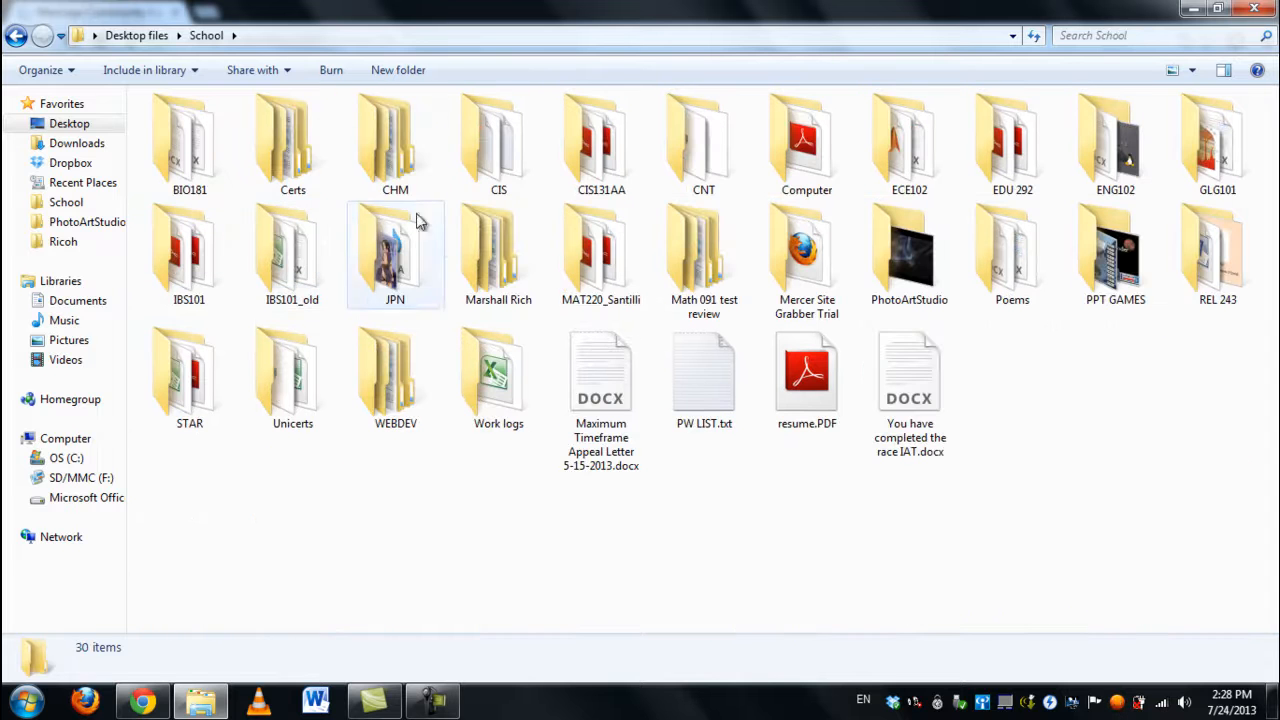
double_click(420, 268)
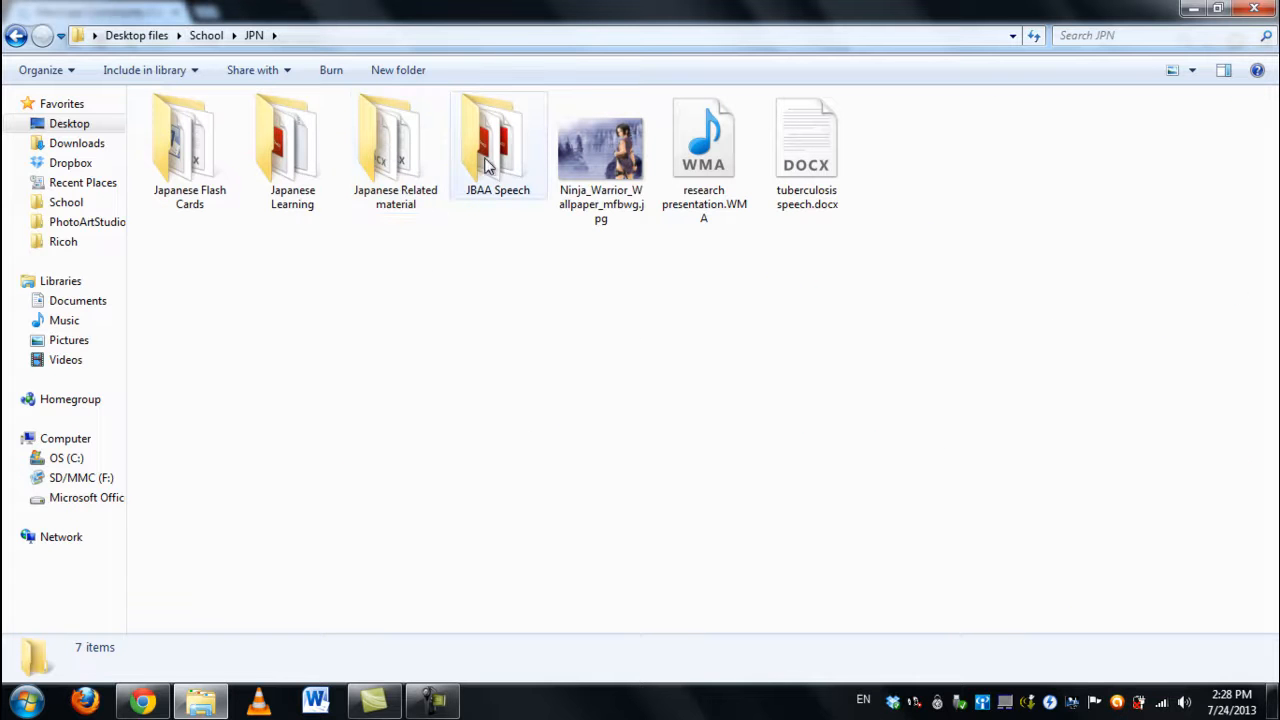
double_click(403, 165)
left_click(215, 130)
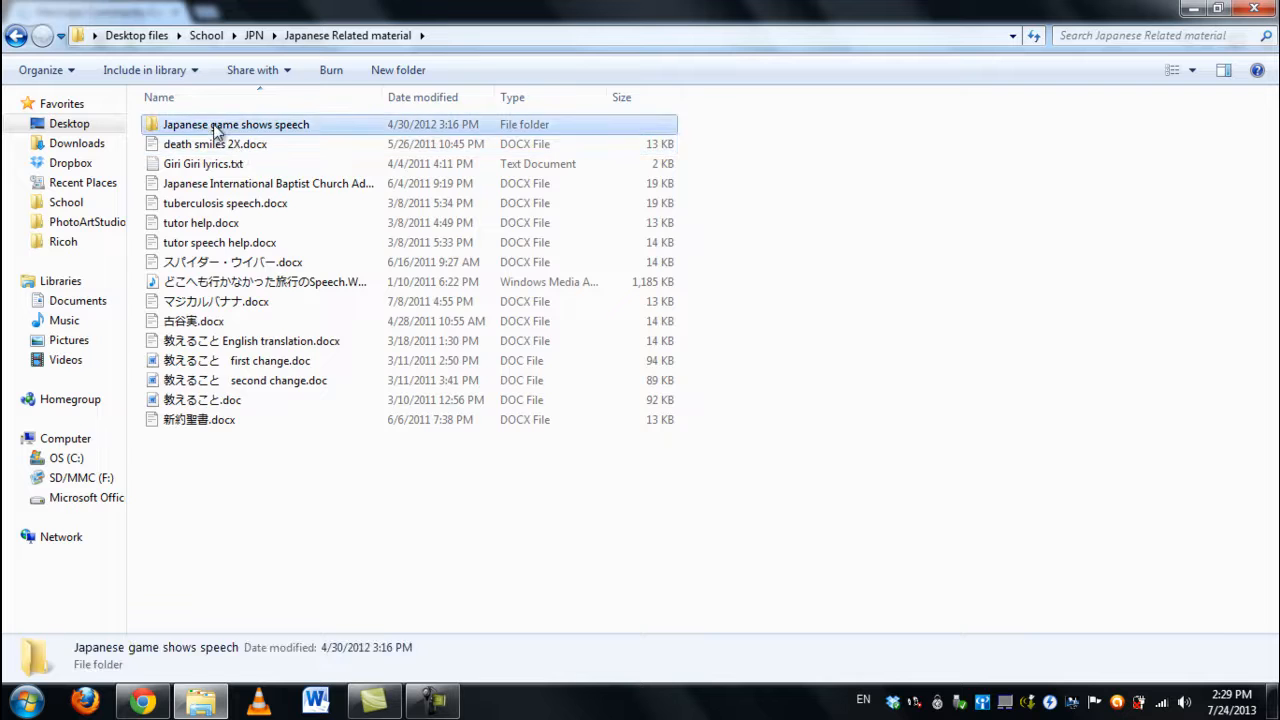
double_click(215, 130)
double_click(213, 230)
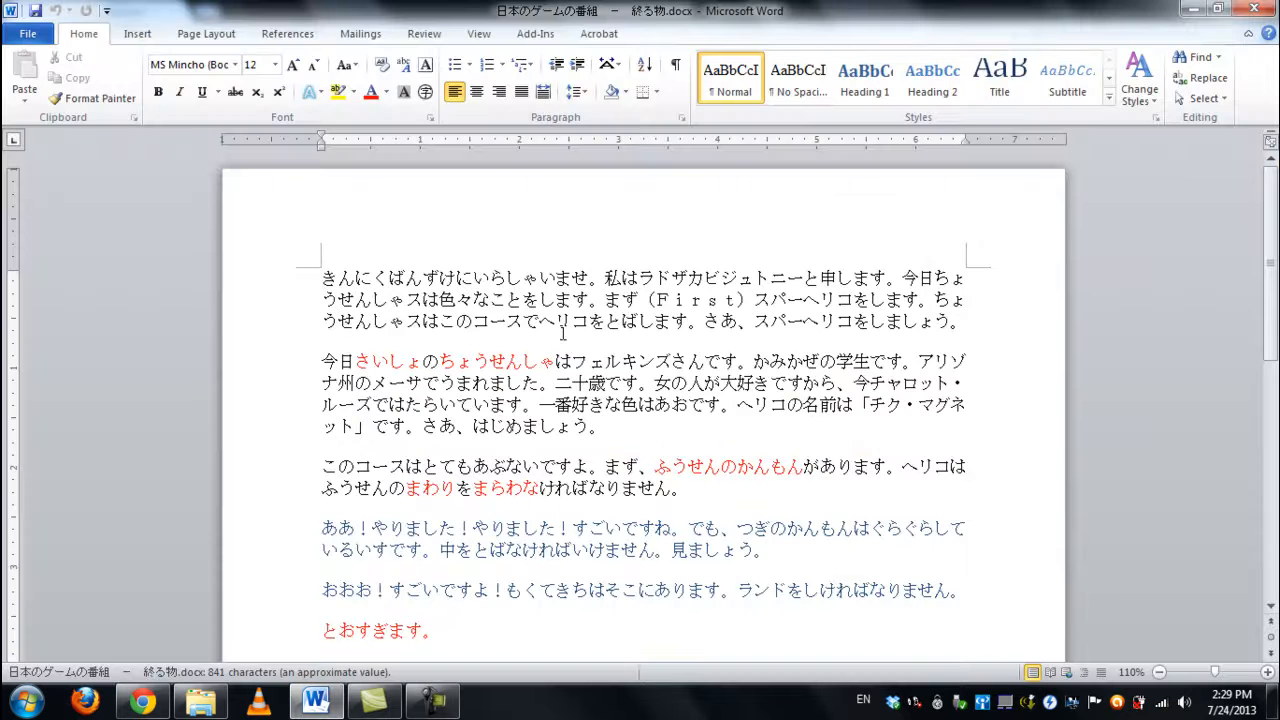
Step: Scroll through the one-page speech document, then close Word
scroll(551, 335, "down", 15)
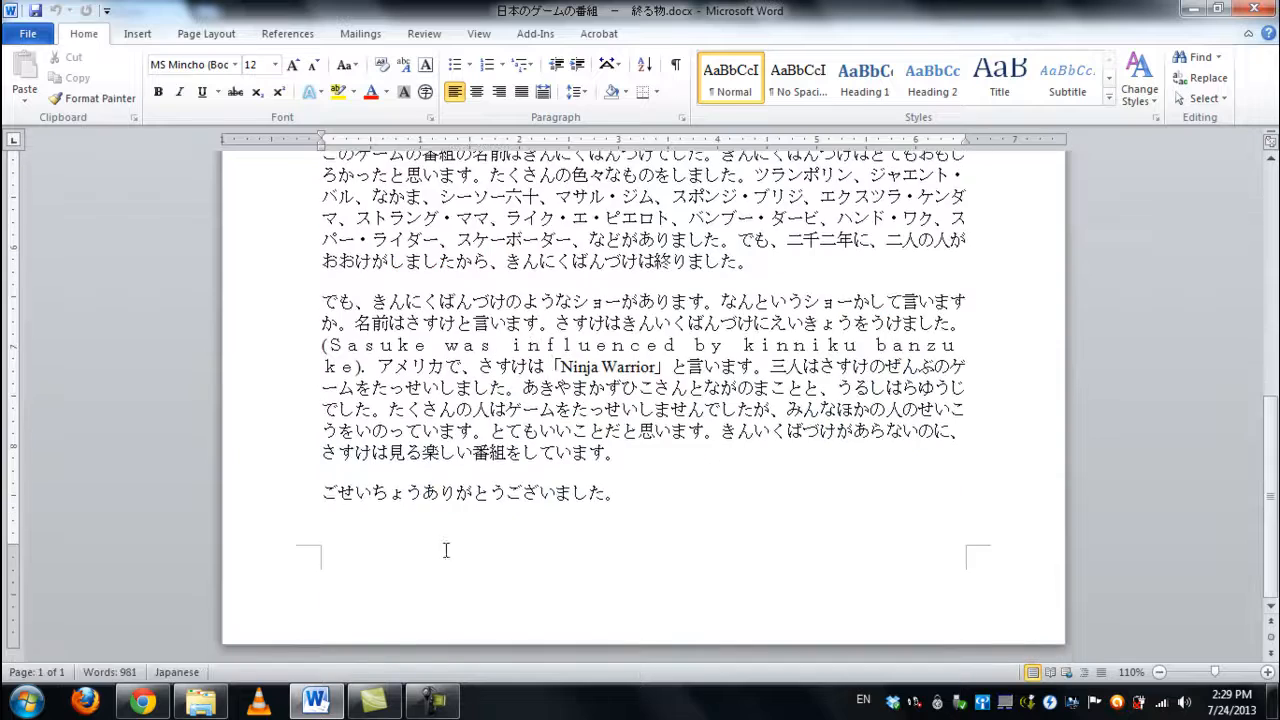
scroll(417, 560, "up", 15)
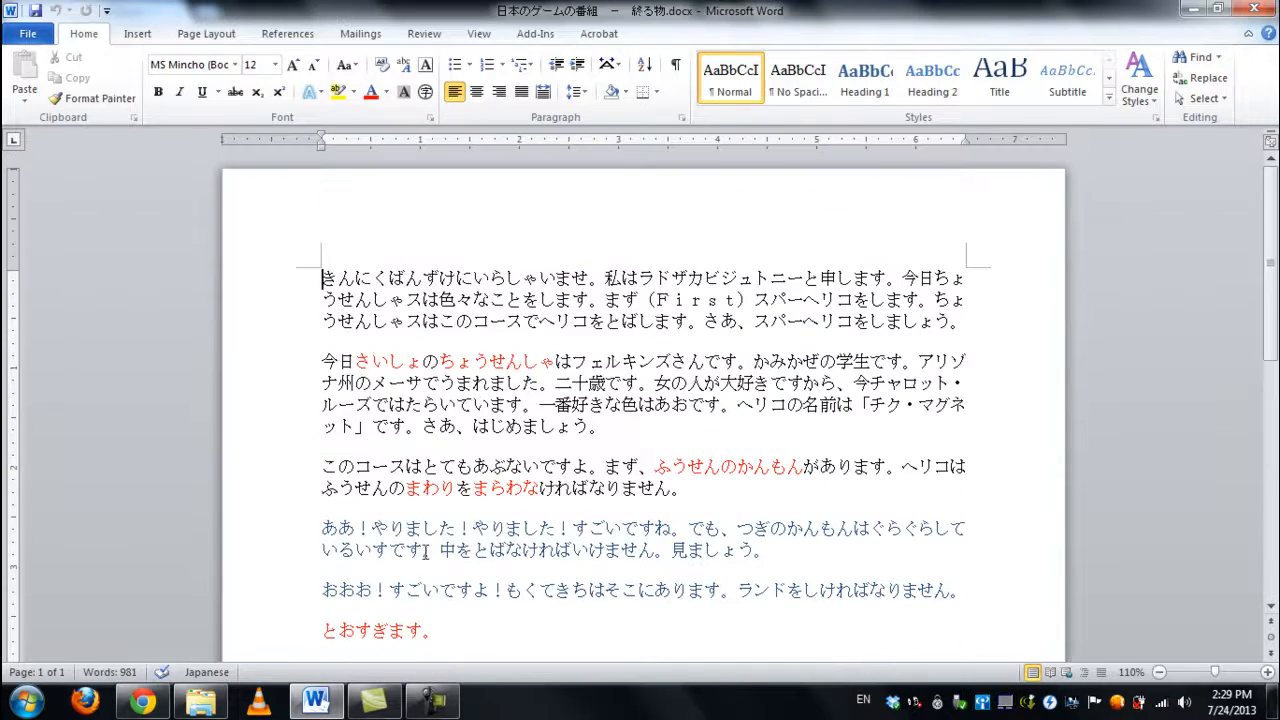
left_click(1262, 10)
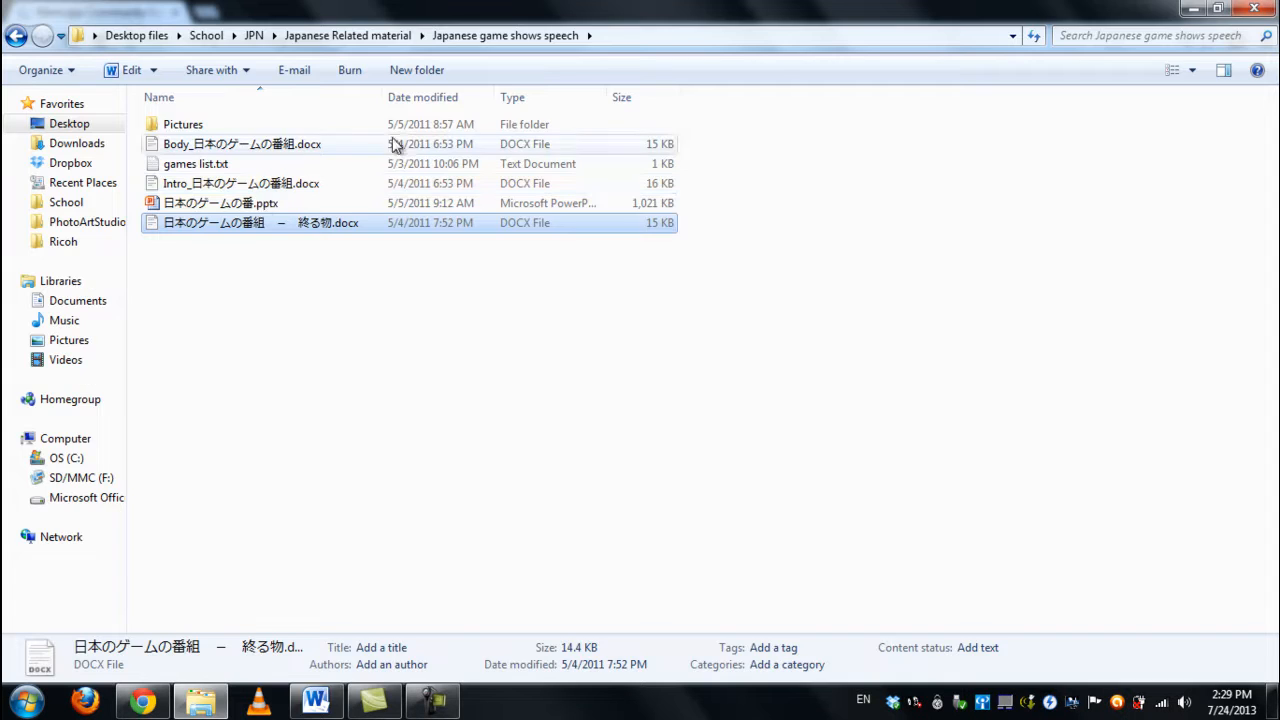
Step: Return to the copy request in Chrome and review the original pages and sets values
left_click(143, 701)
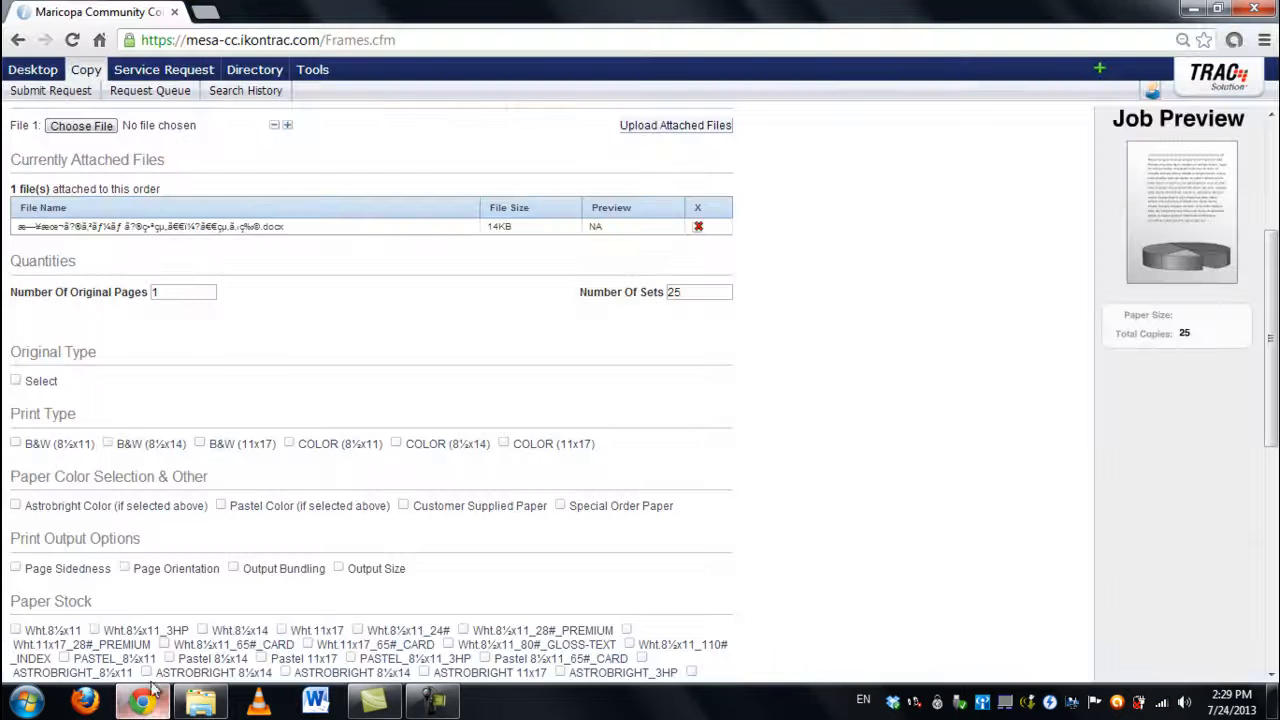
left_click(193, 291)
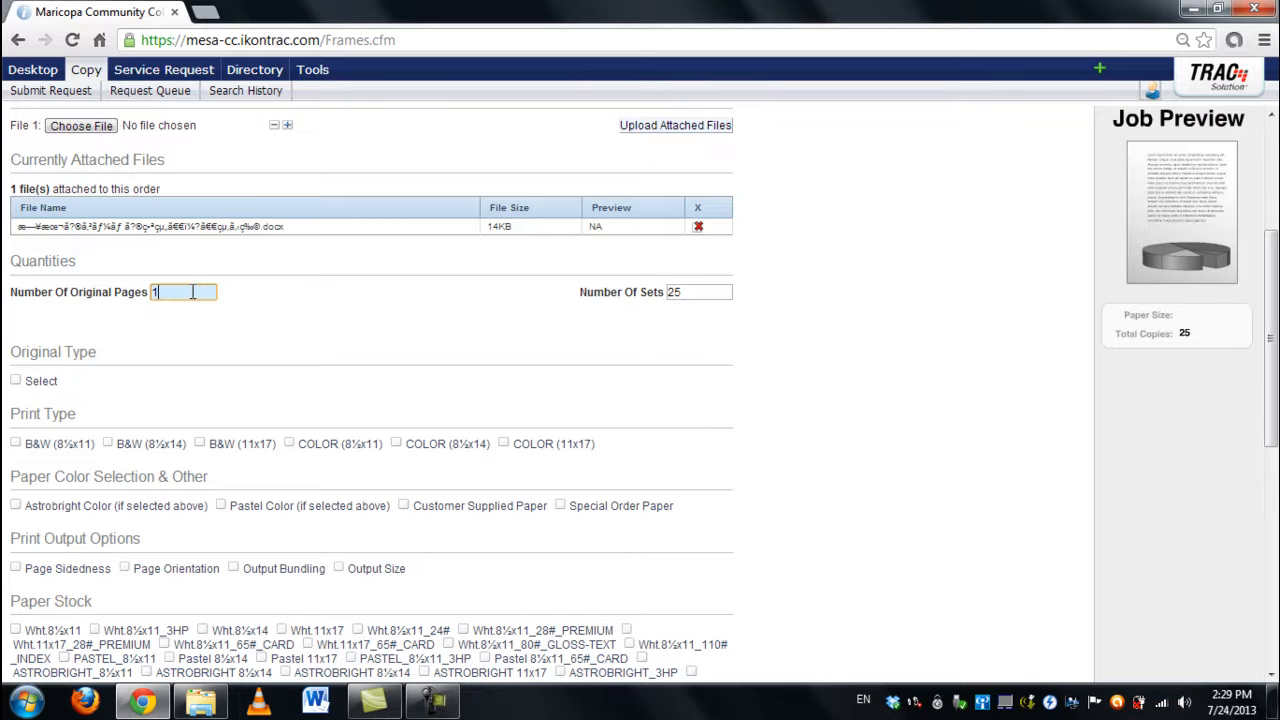
left_click(697, 291)
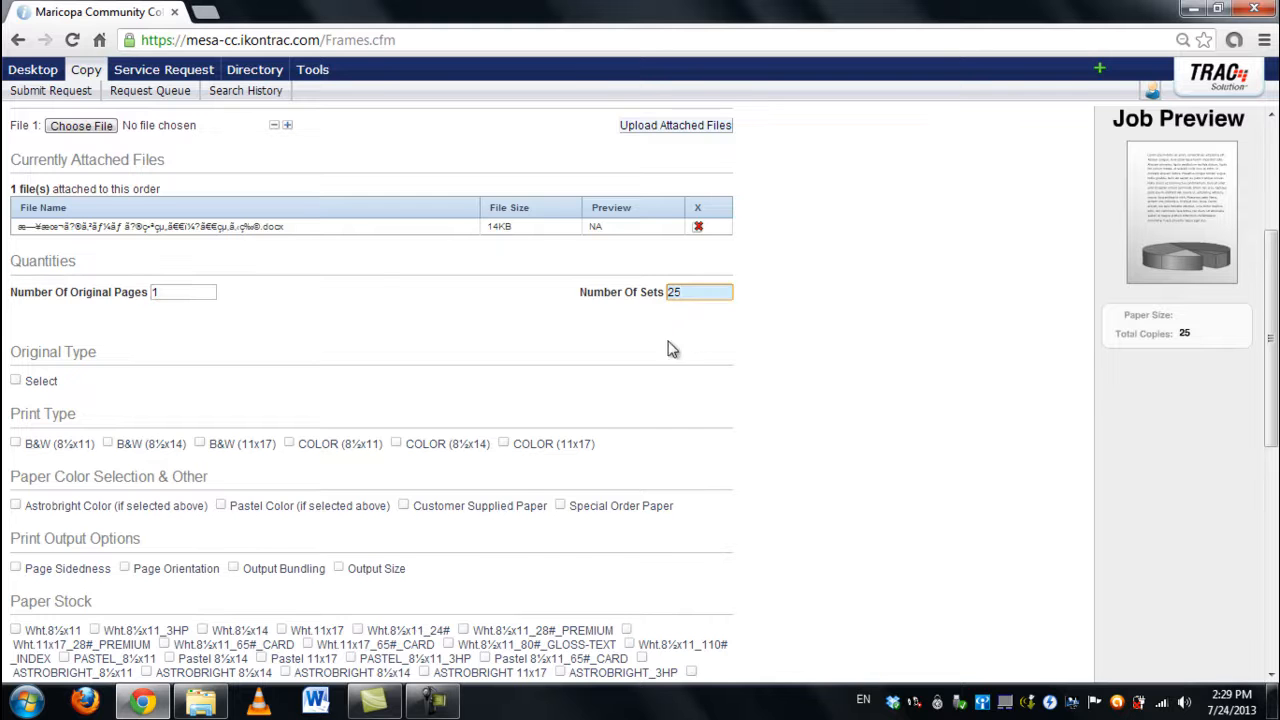
scroll(168, 342, "down", 1)
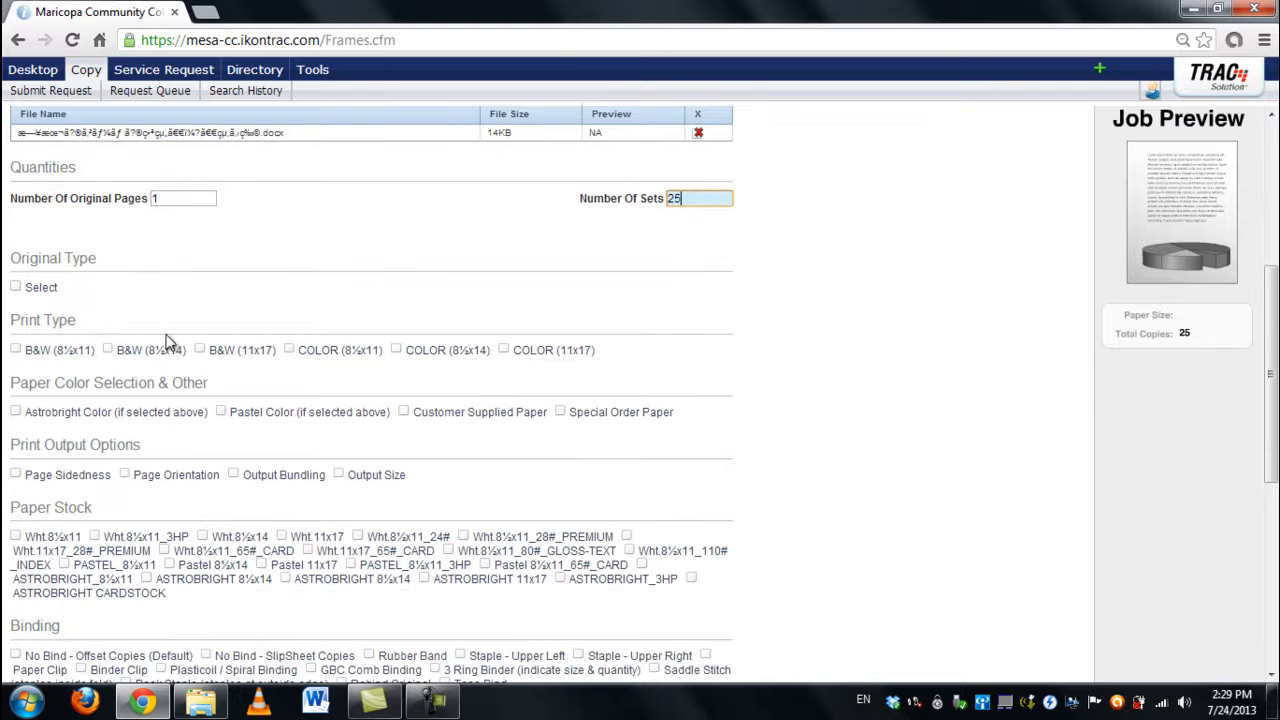
Step: Add an original type entry set to Digital File, uploaded or from Portable Media
left_click(14, 289)
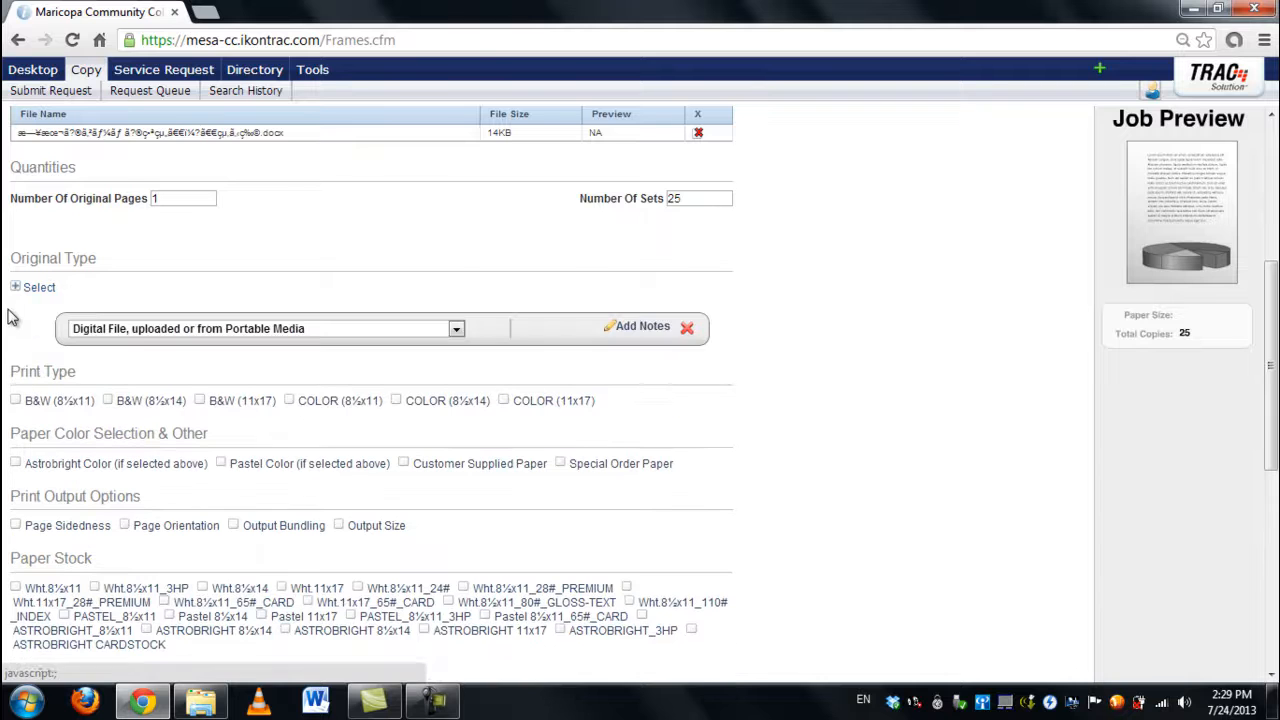
left_click(370, 336)
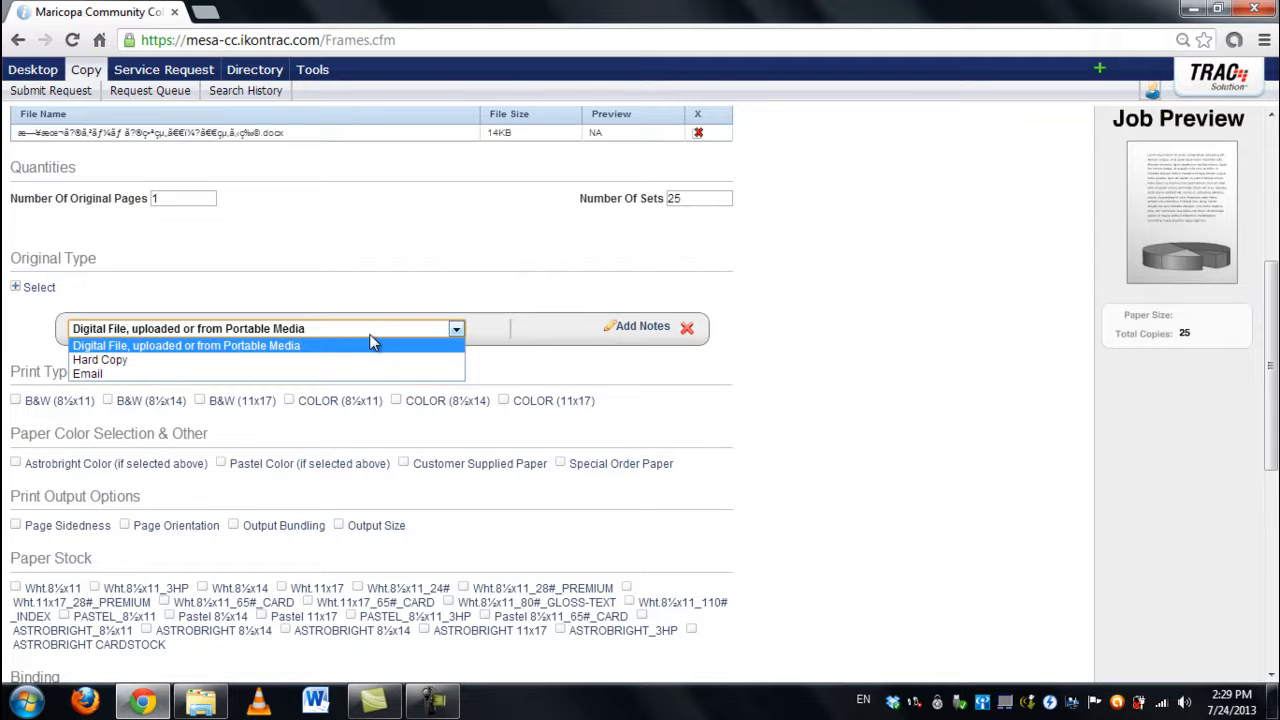
left_click(158, 361)
left_click(209, 336)
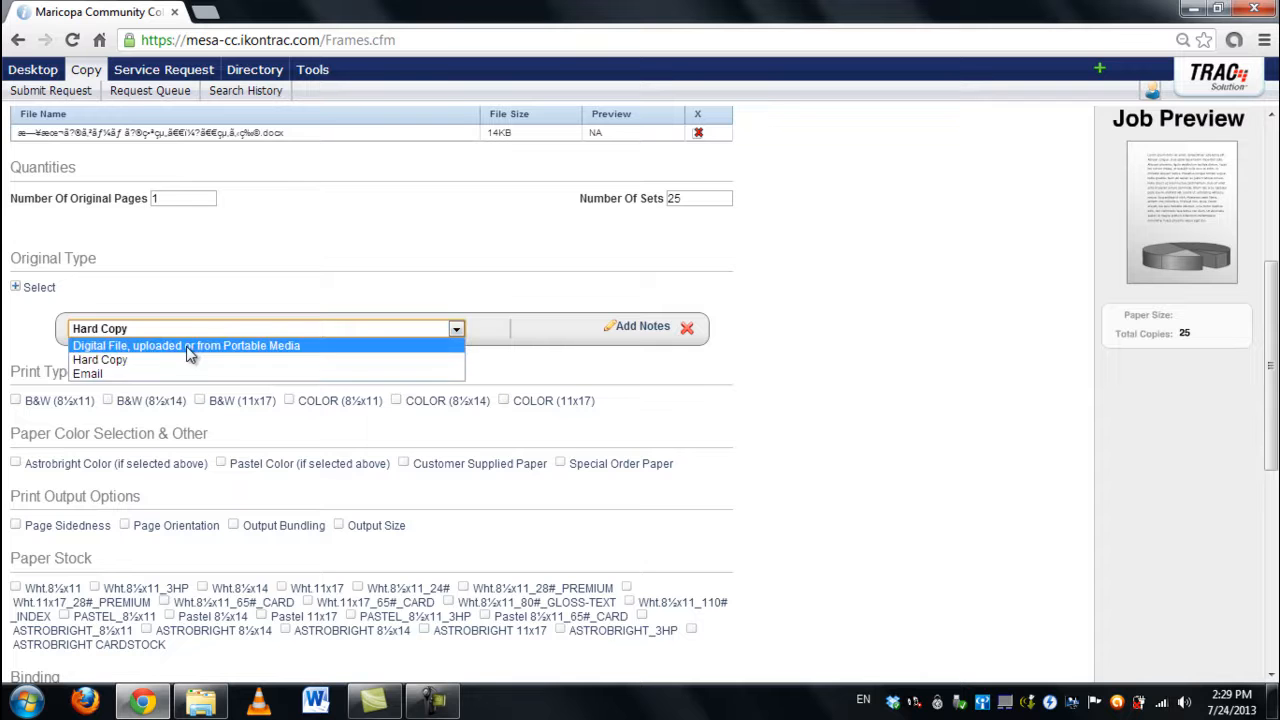
left_click(205, 341)
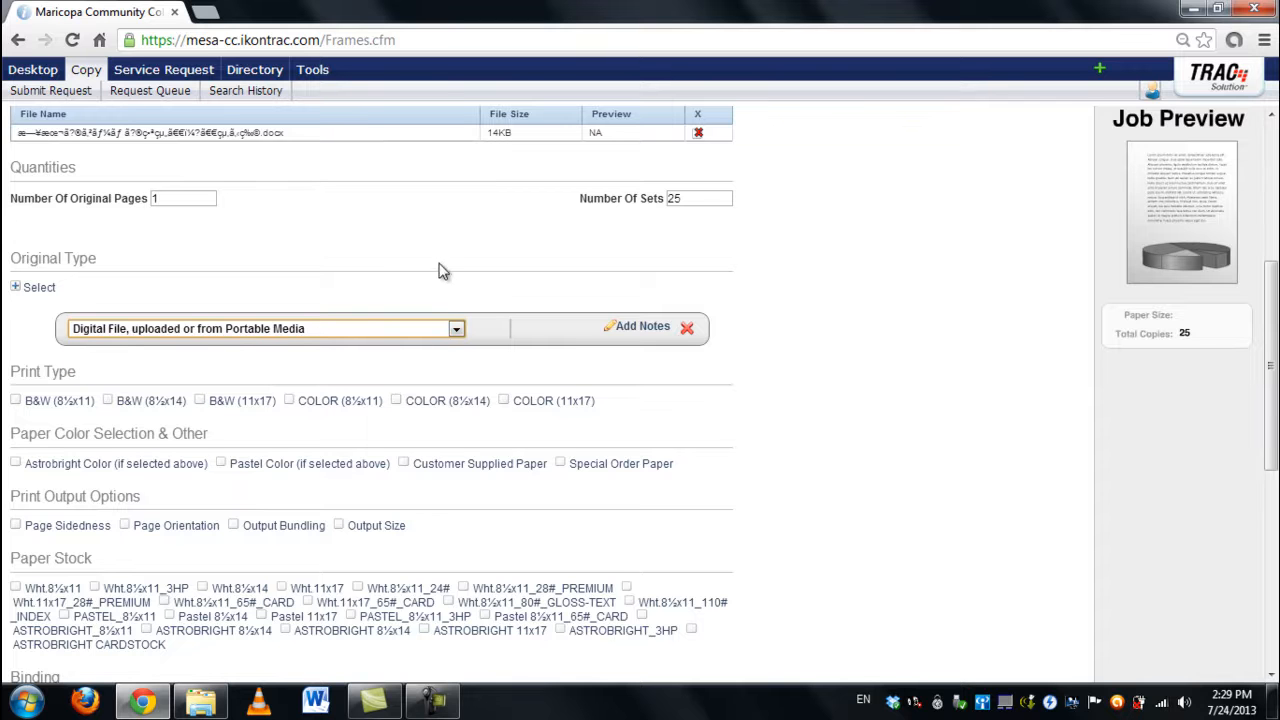
scroll(186, 254, "up", 1)
scroll(230, 278, "down", 2)
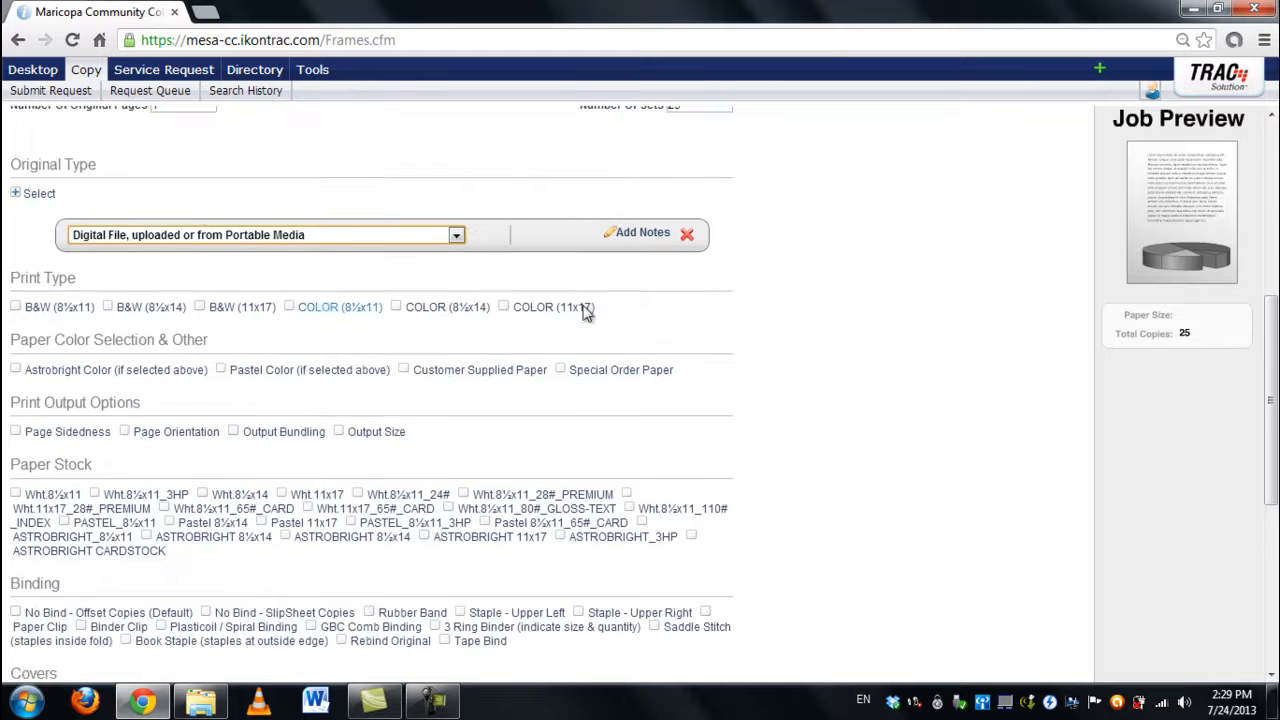
Step: Add the note 'See attached file' to the original type entry
left_click(634, 240)
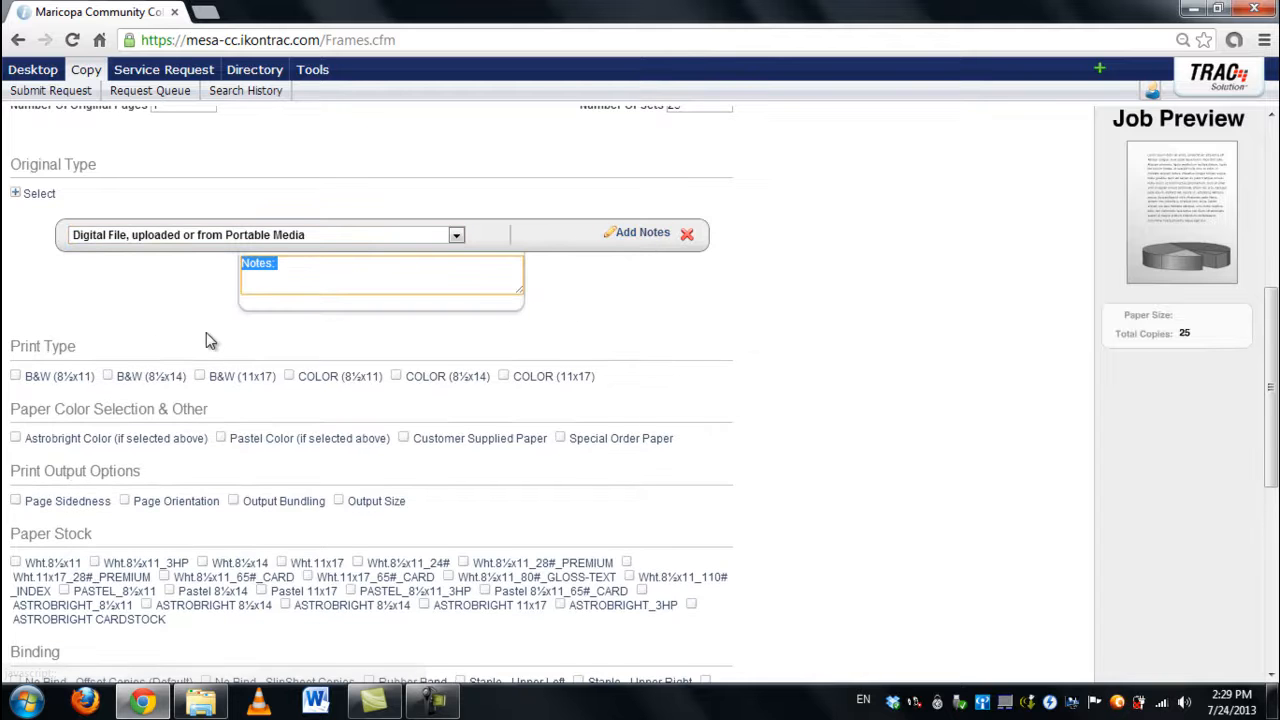
type("See attached file")
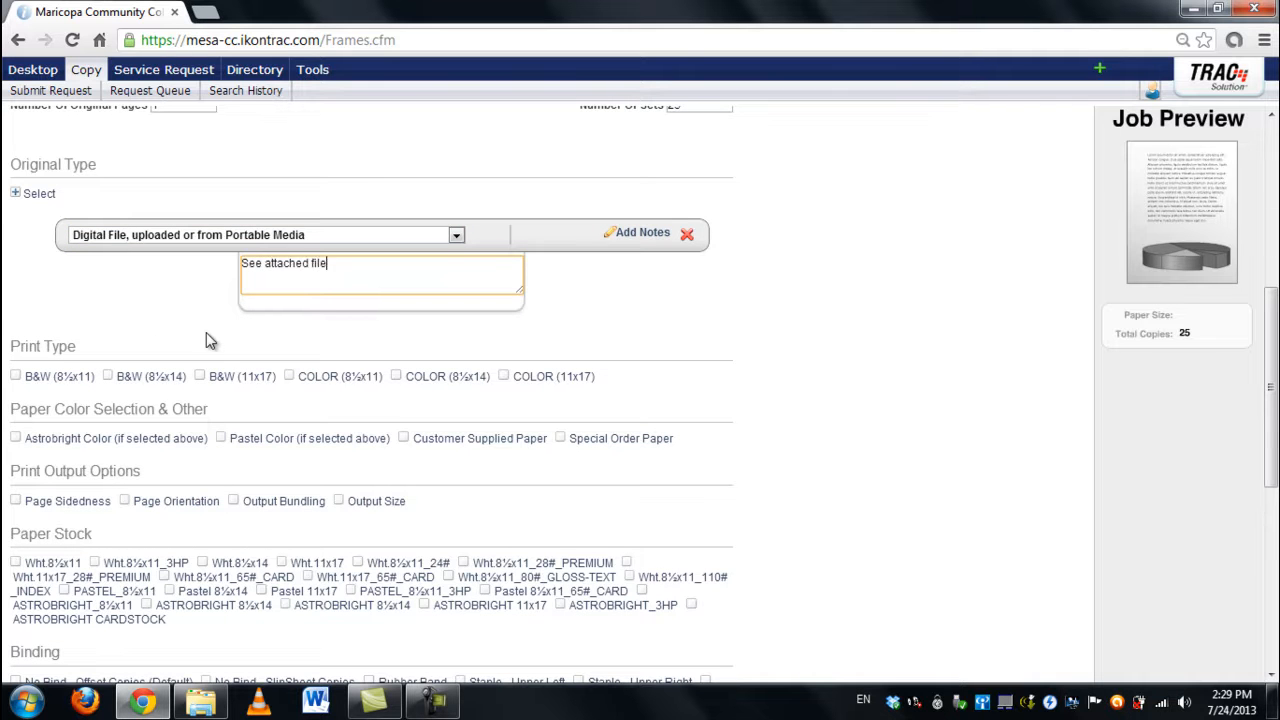
left_click(200, 341)
scroll(103, 318, "down", 1)
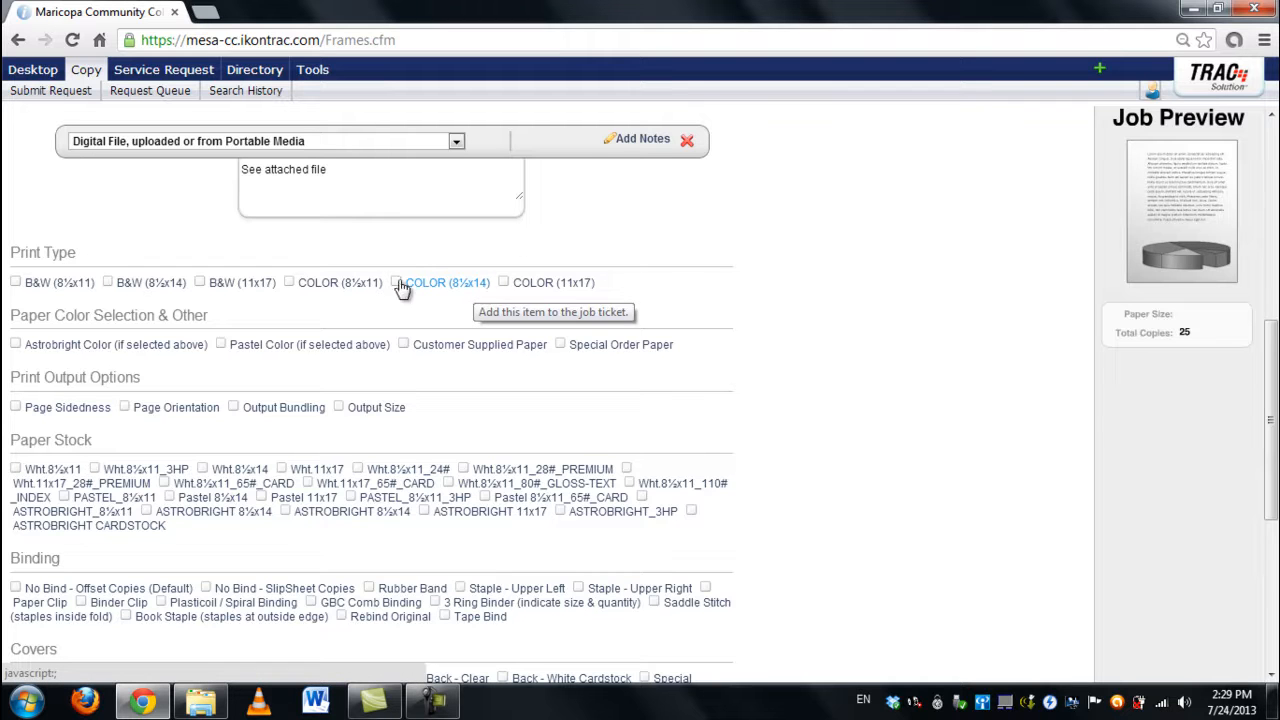
Step: Tick the B&W (8½x11) print type at quantity 25 and look over the remaining options
left_click(16, 285)
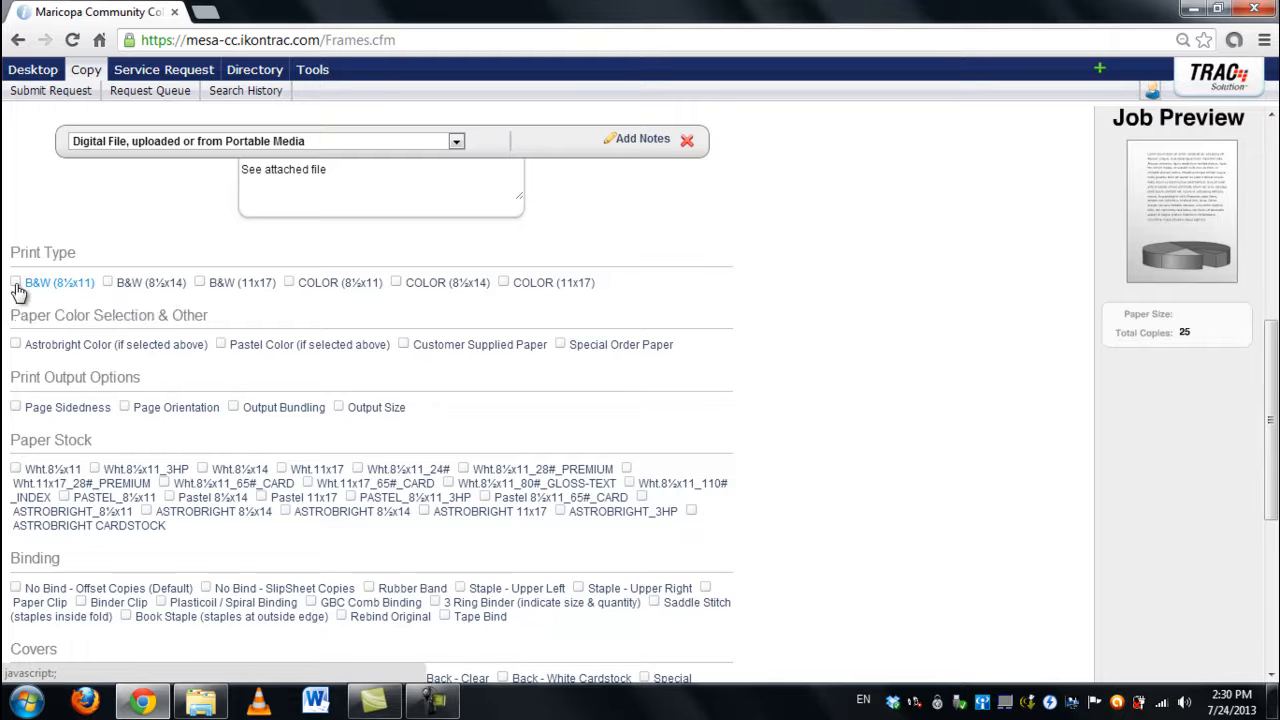
scroll(560, 370, "down", 1)
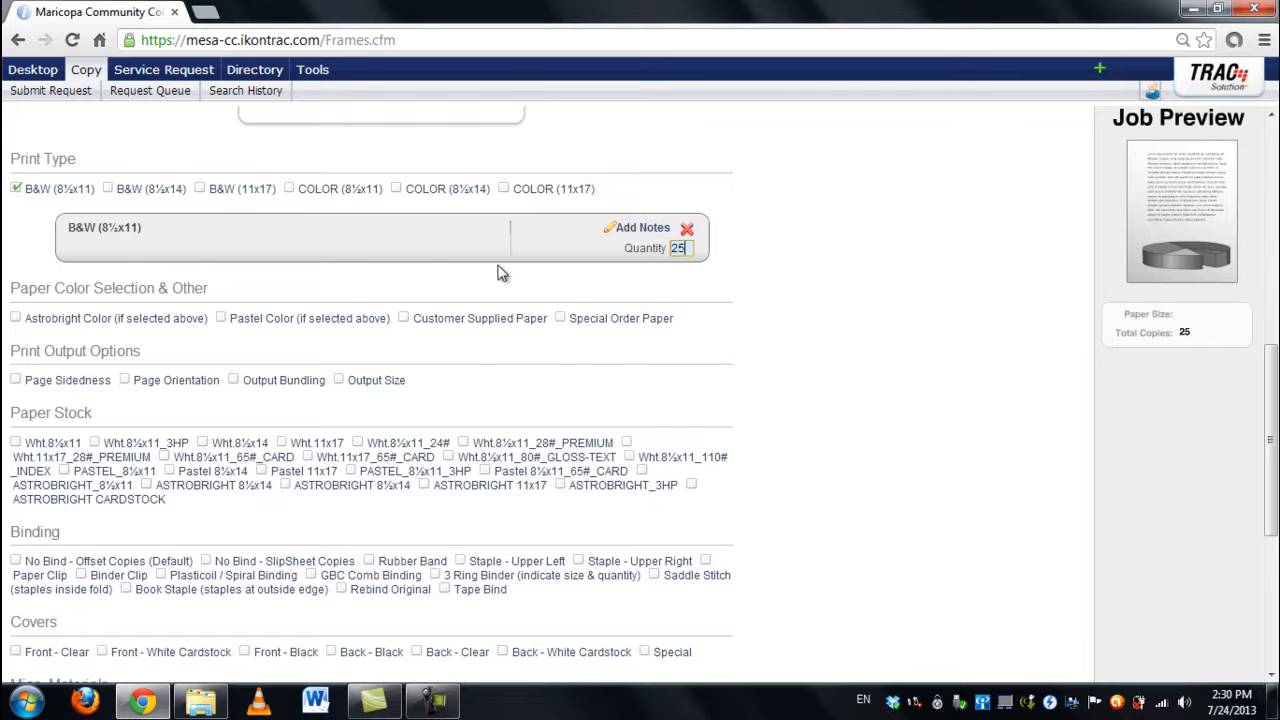
scroll(258, 288, "down", 1)
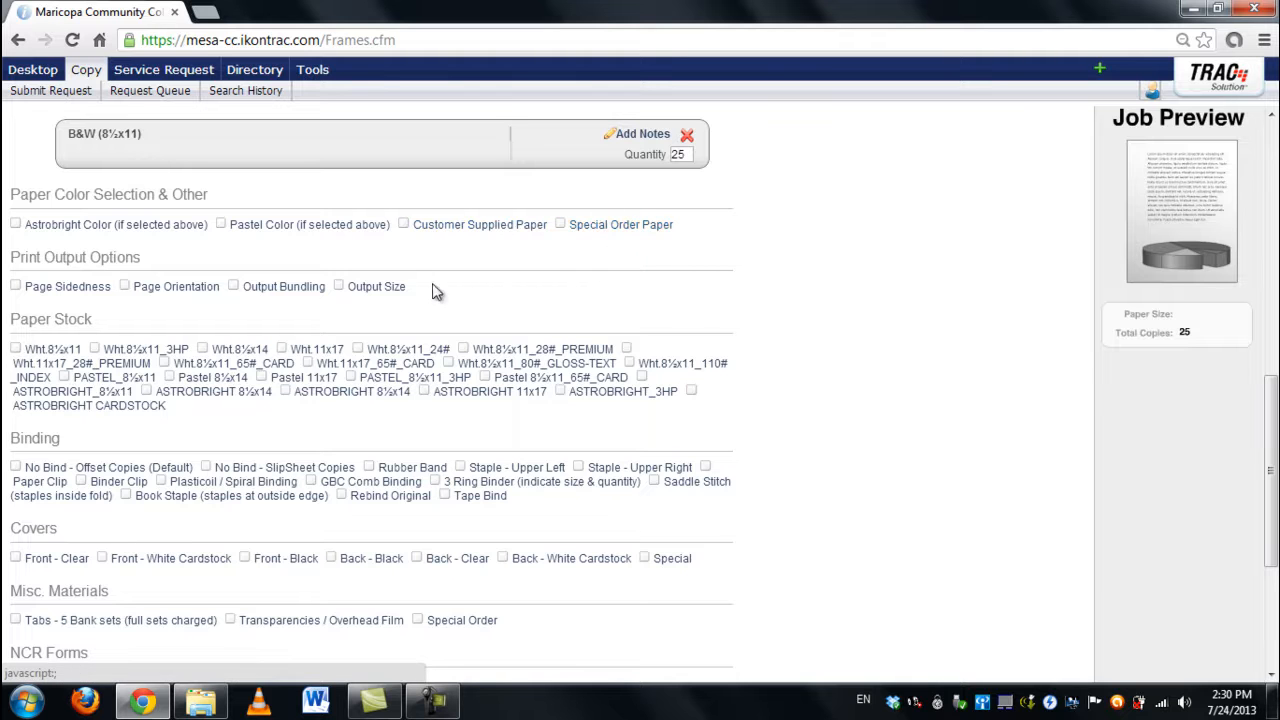
scroll(130, 280, "down", 1)
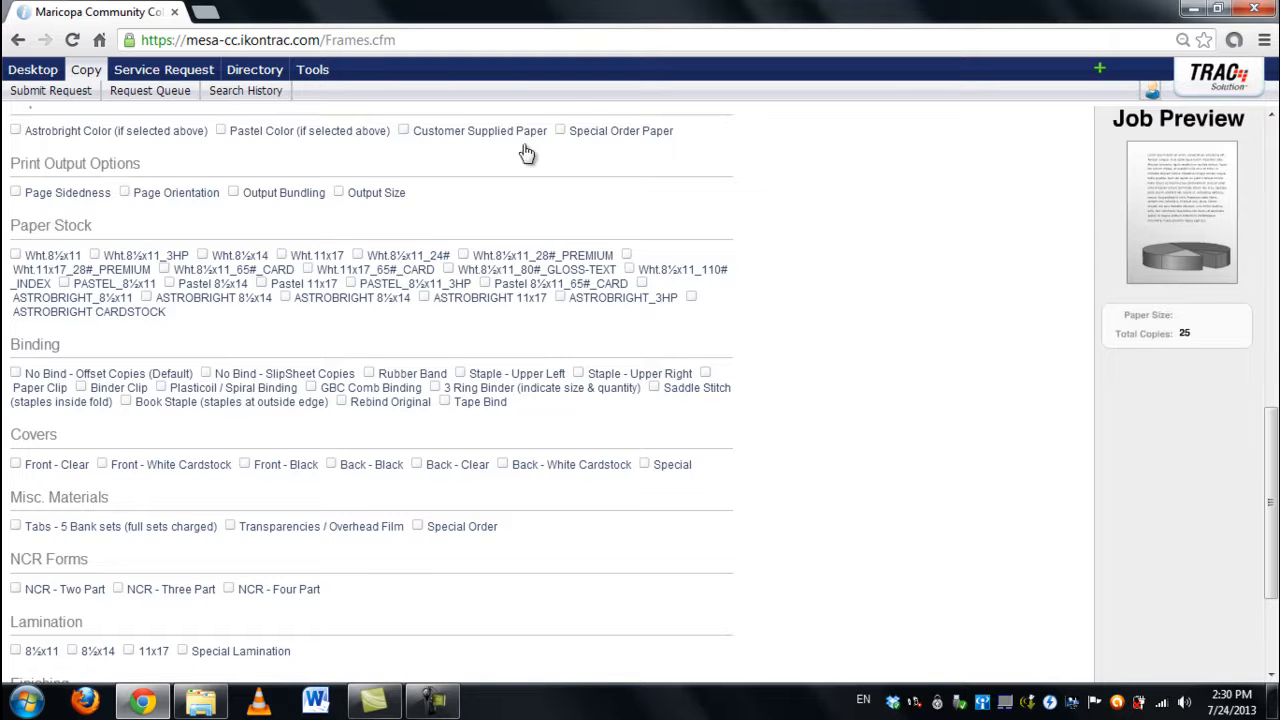
scroll(649, 189, "up", 2)
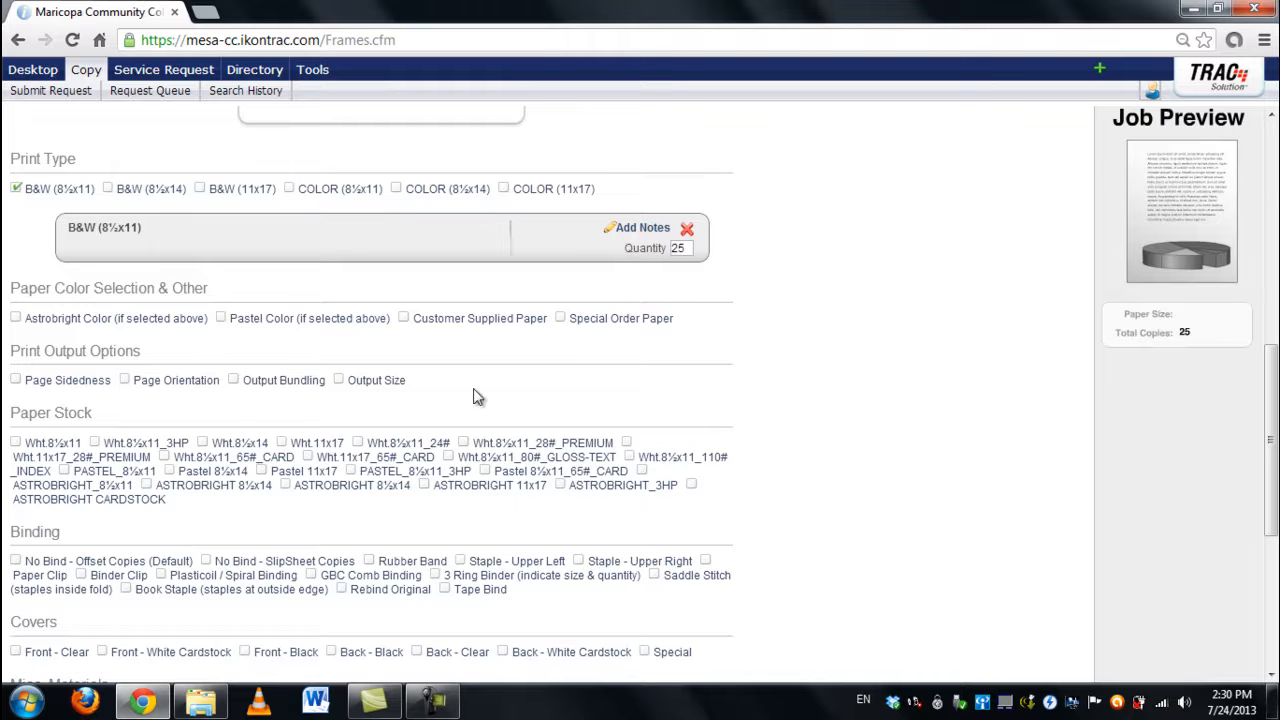
scroll(93, 397, "down", 1)
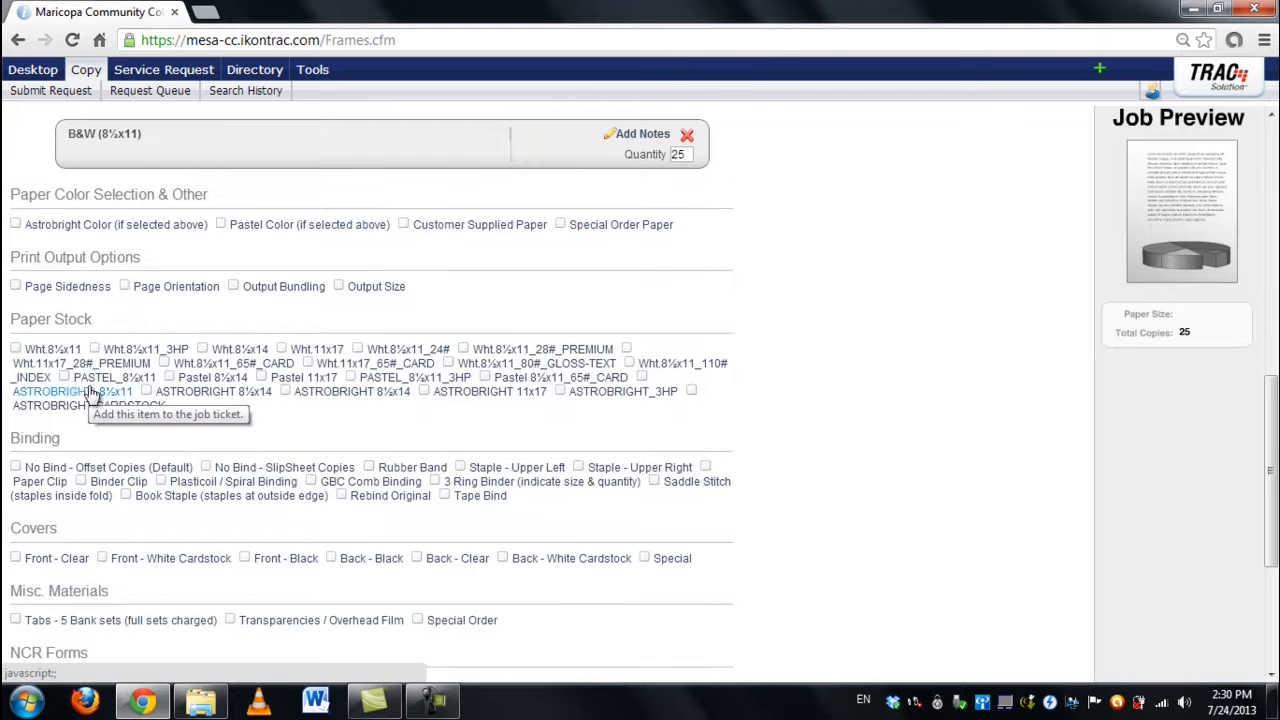
left_click(16, 287)
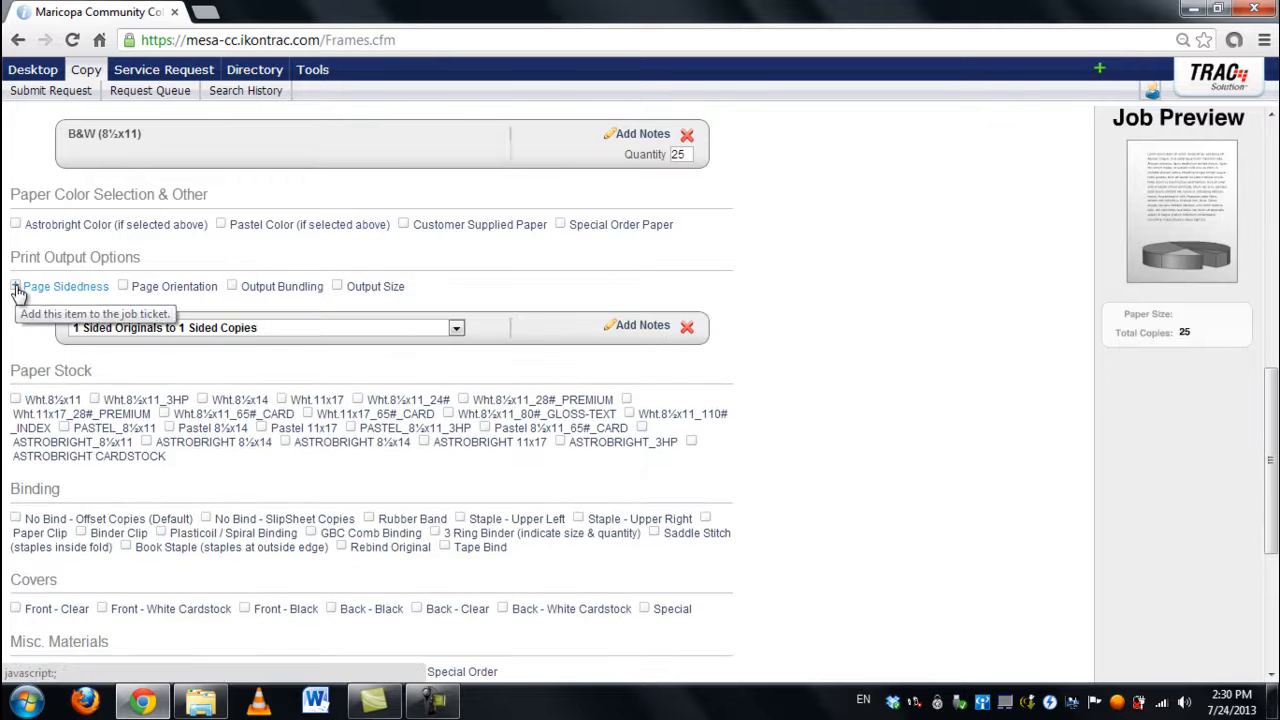
left_click(178, 330)
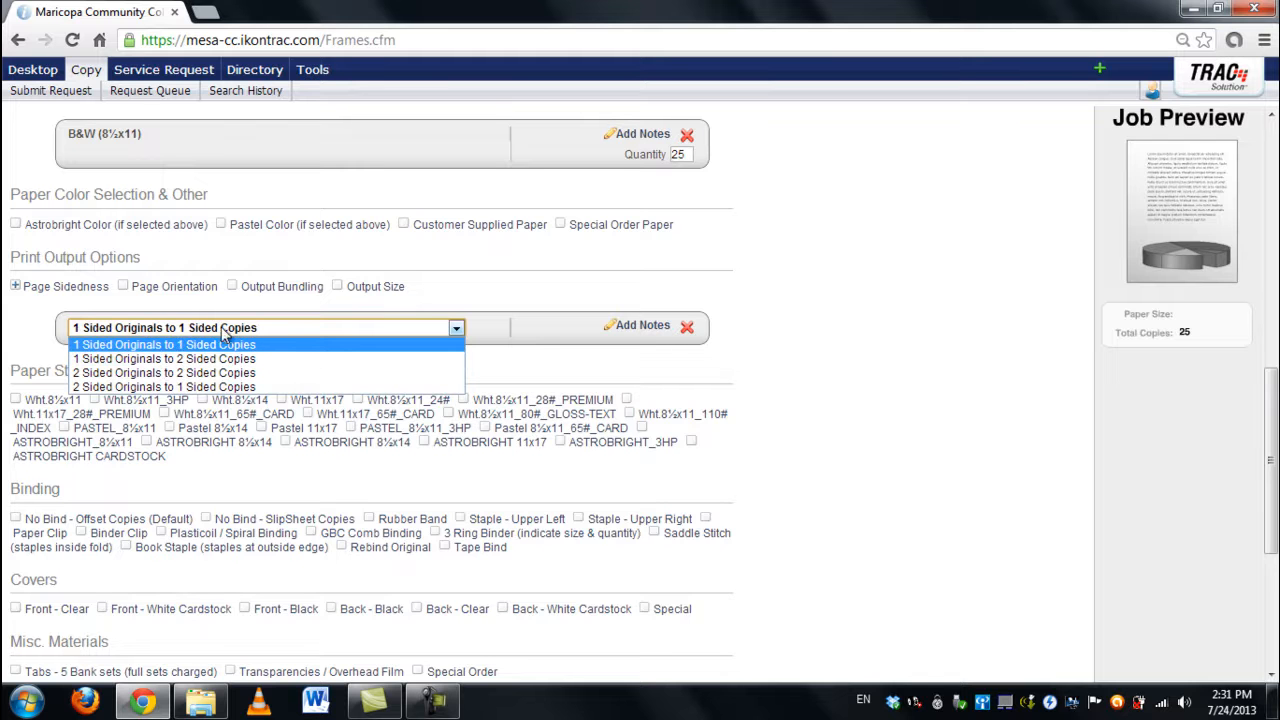
left_click(687, 327)
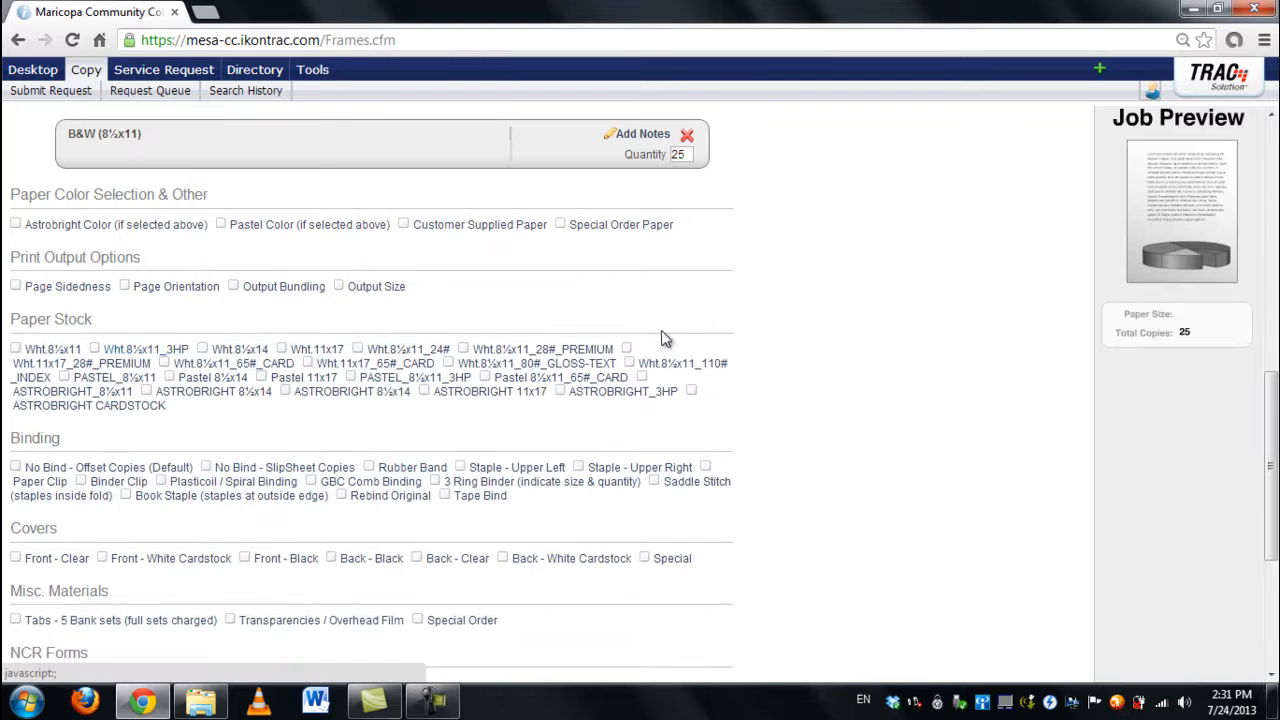
left_click(124, 286)
left_click(154, 332)
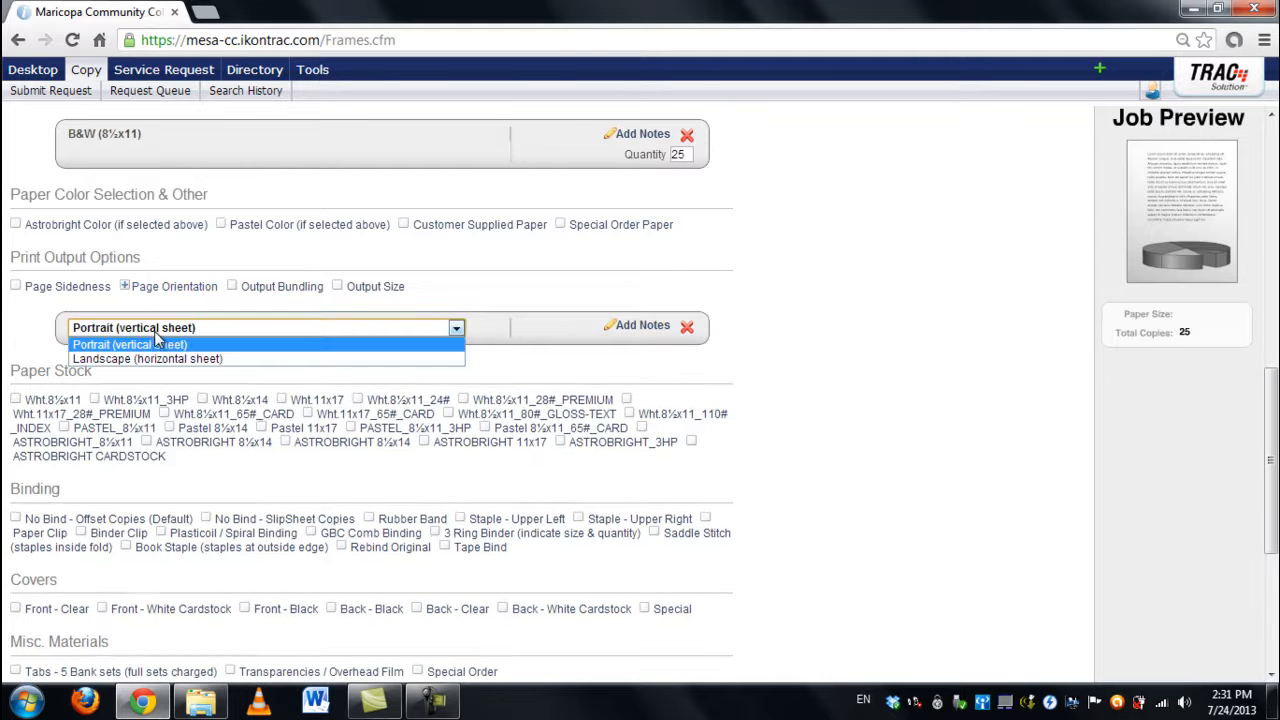
left_click(138, 310)
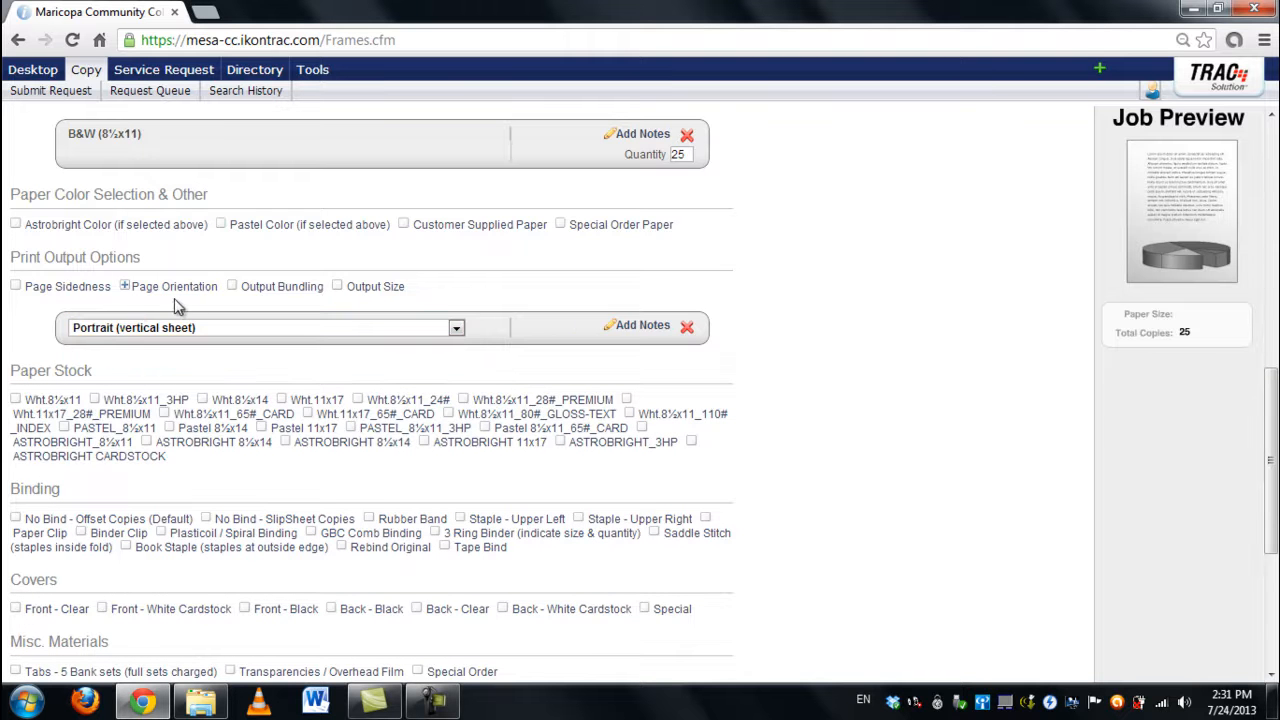
left_click(687, 328)
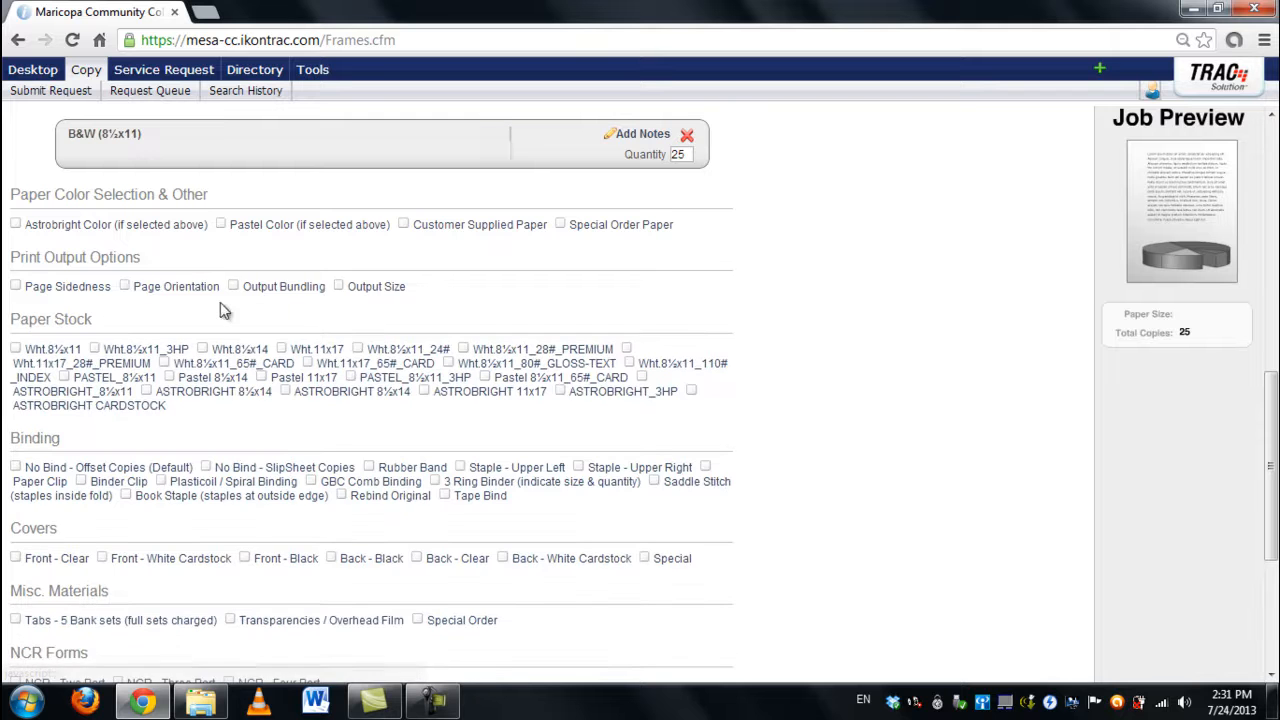
left_click(258, 292)
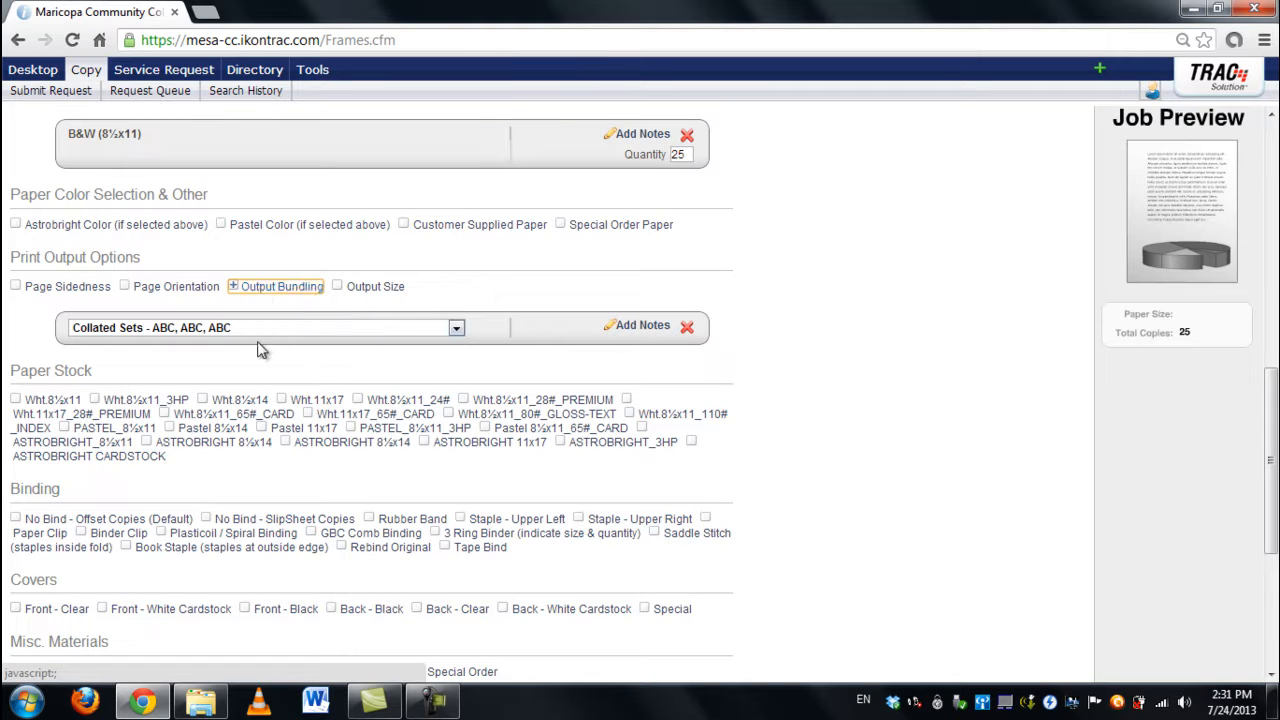
left_click(275, 329)
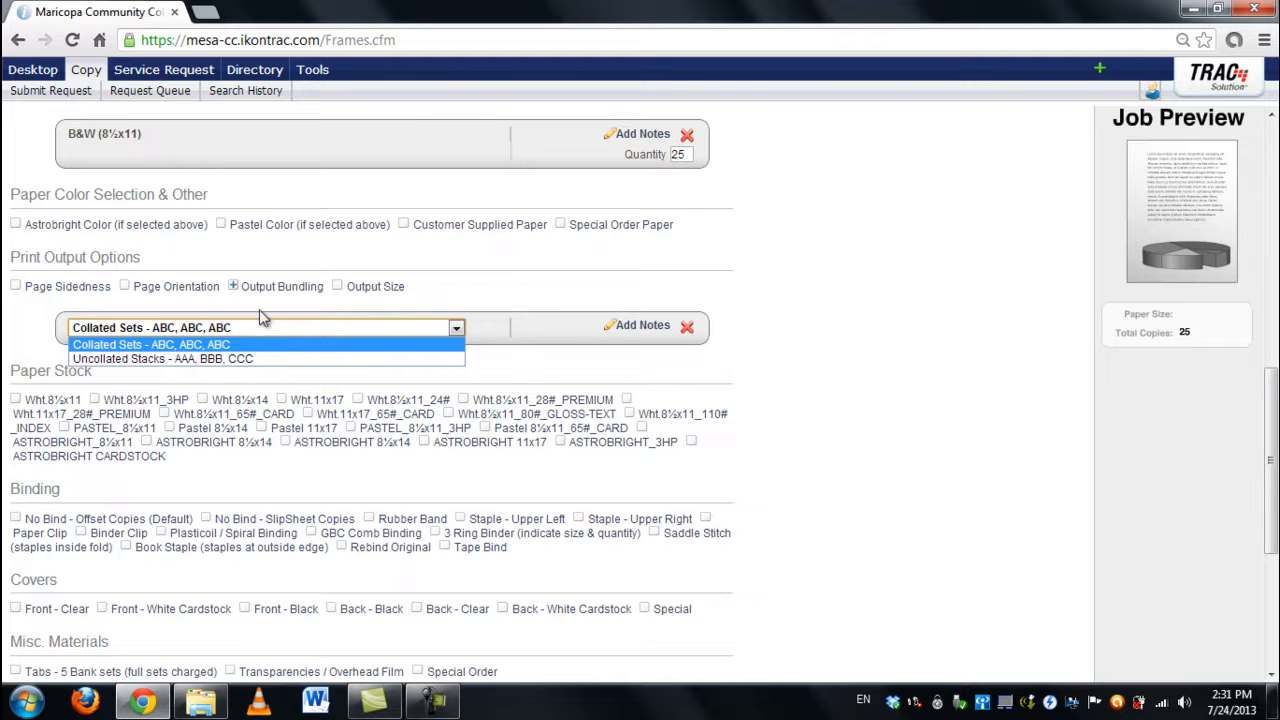
left_click(258, 302)
left_click(687, 328)
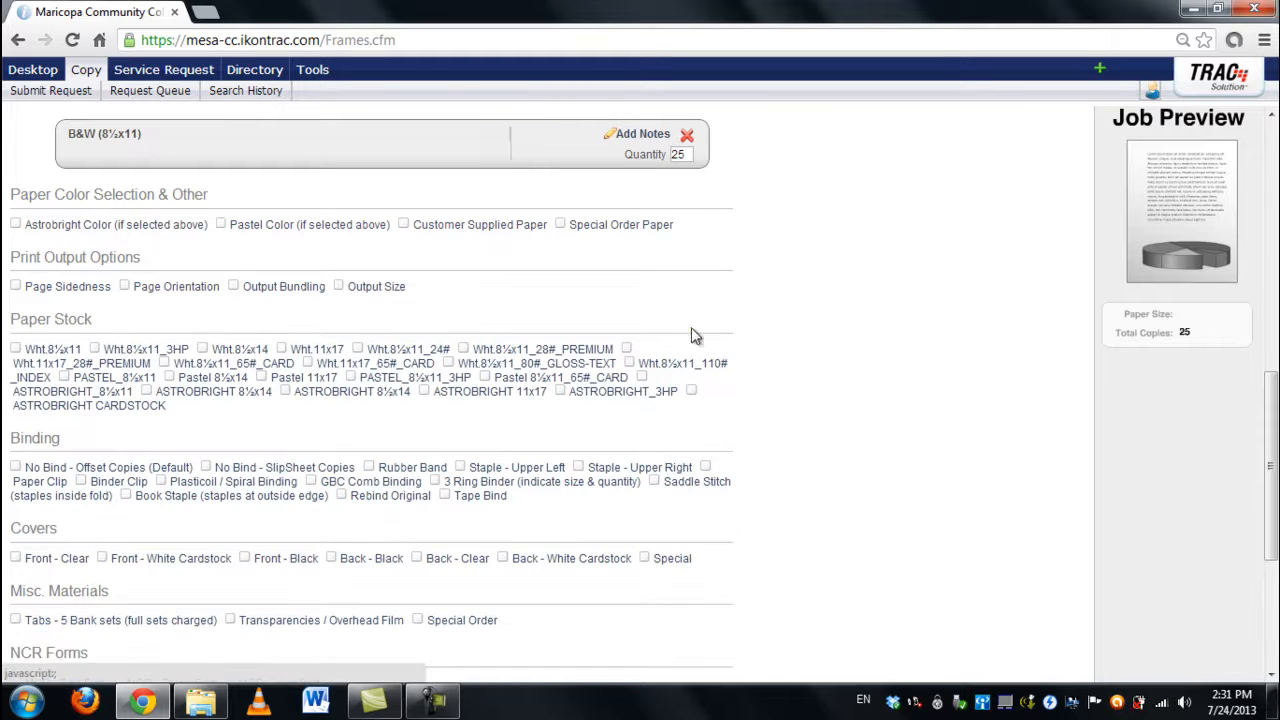
left_click(370, 287)
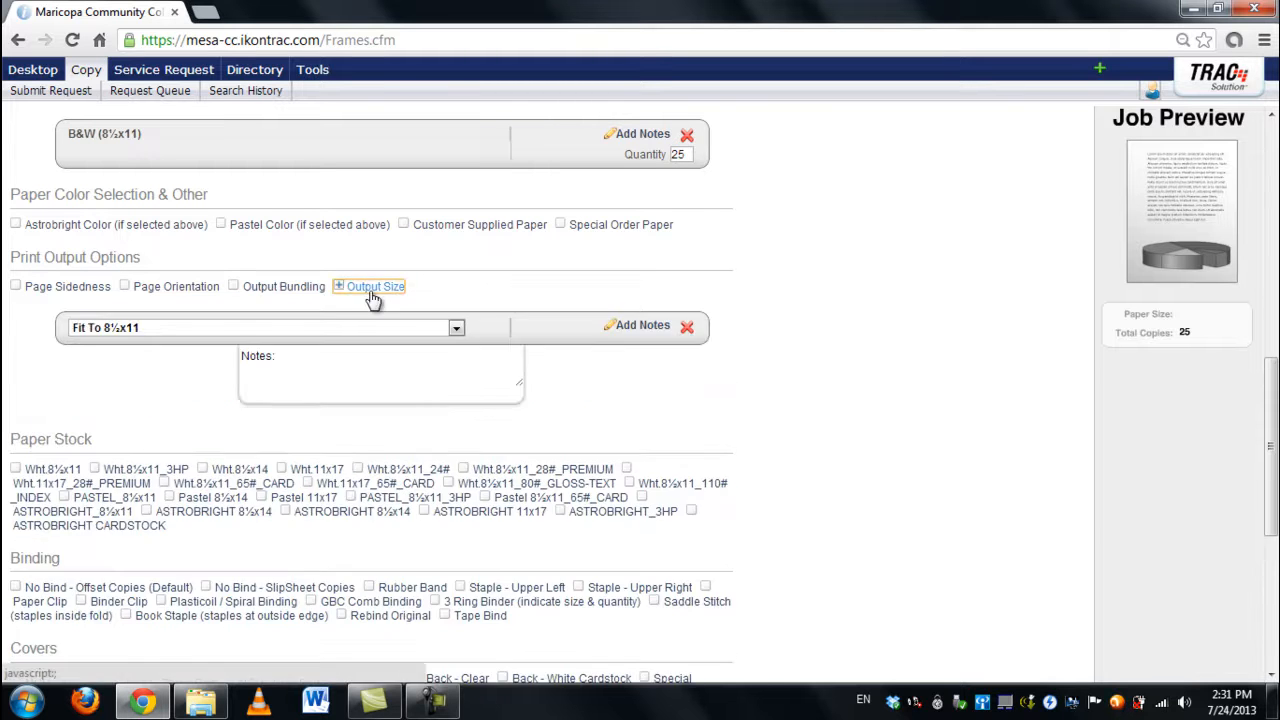
left_click(200, 329)
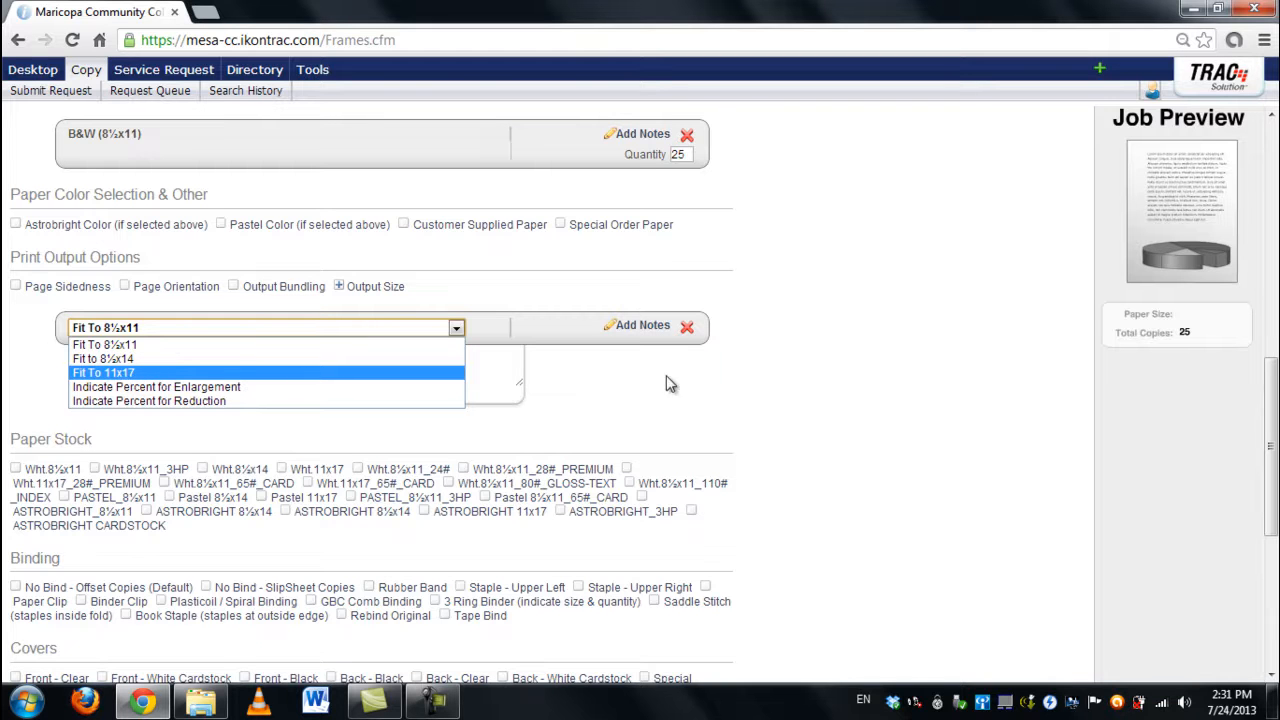
left_click(687, 327)
left_click(687, 327)
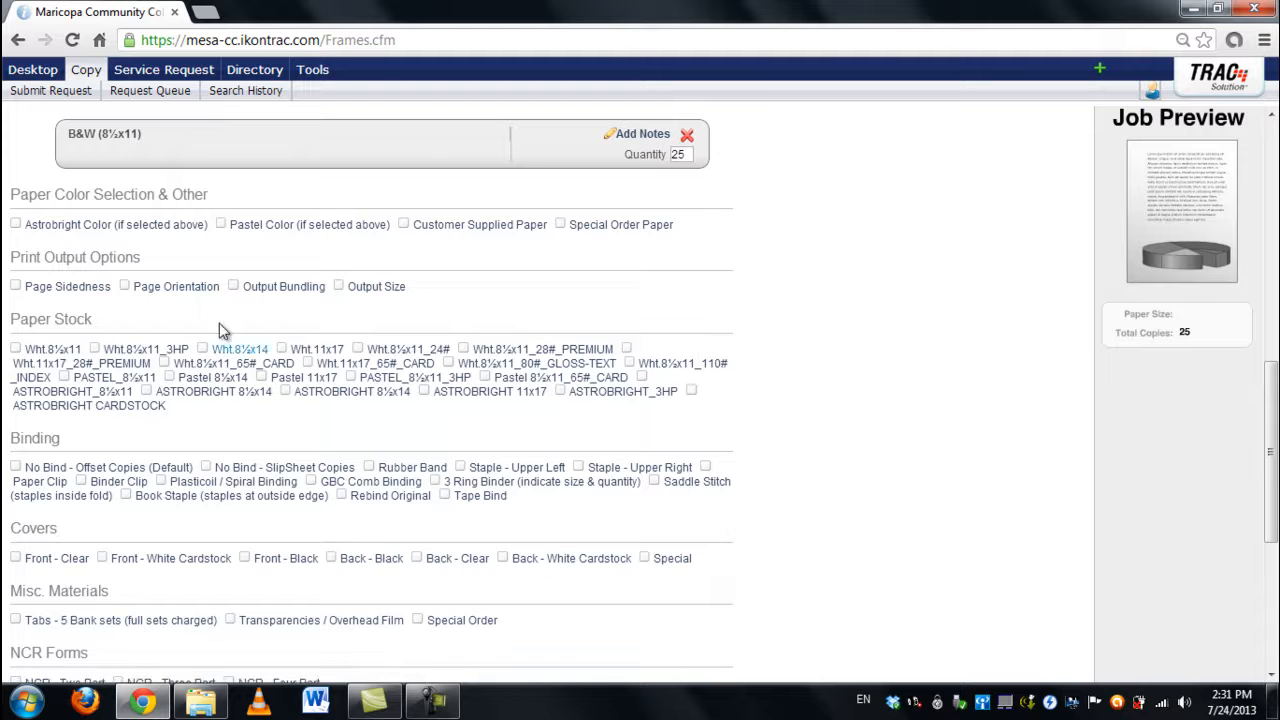
Step: Add Wht.8½x11 paper stock with its quantity set to 25
scroll(120, 355, "down", 1)
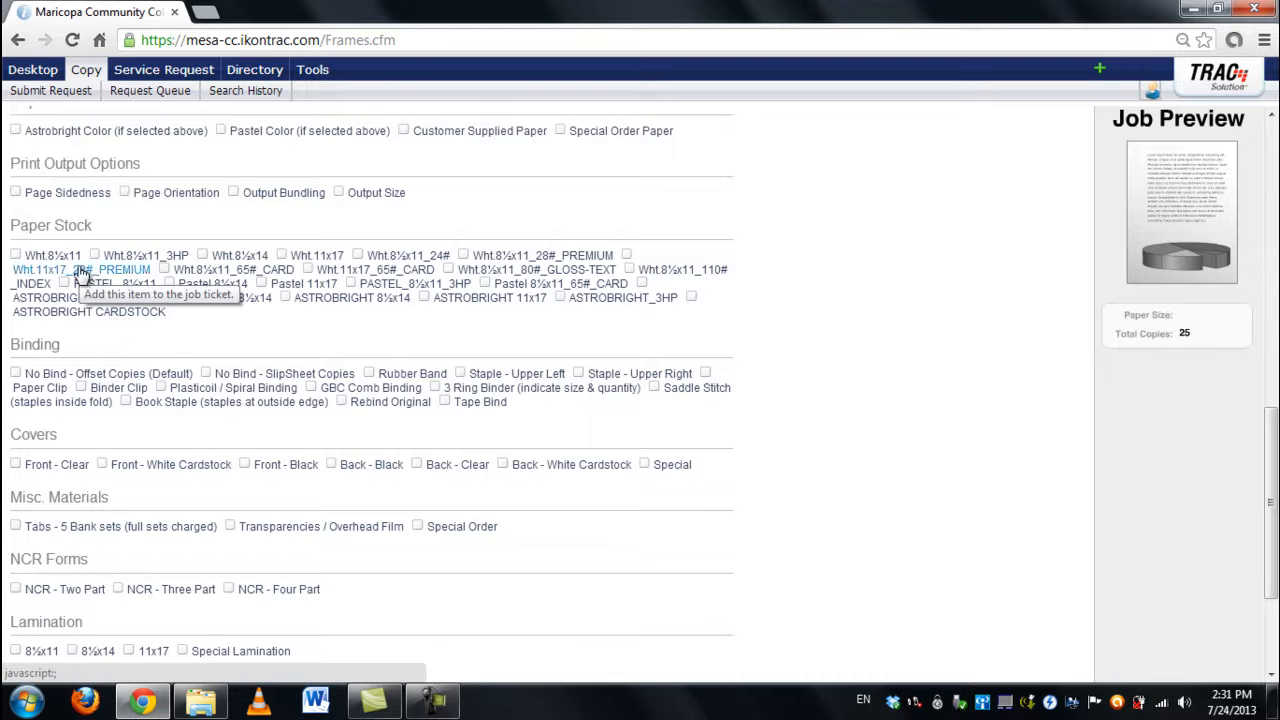
left_click(17, 258)
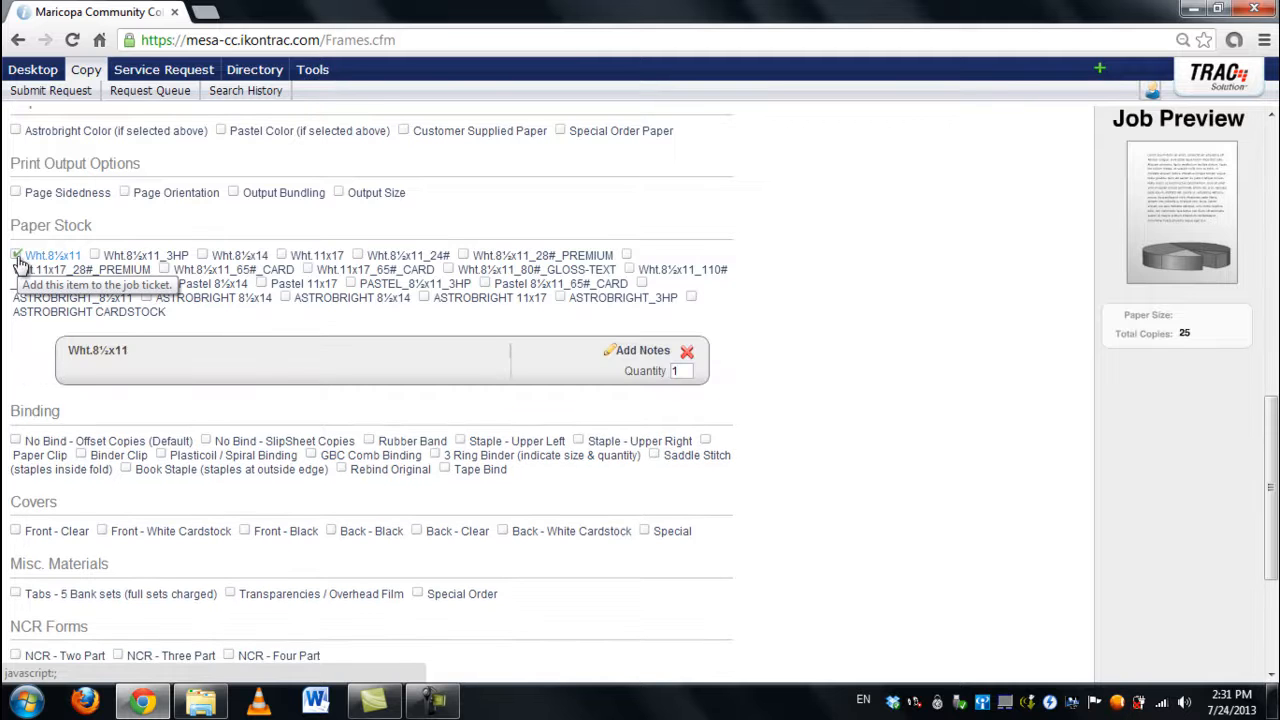
double_click(666, 372)
left_click(820, 391)
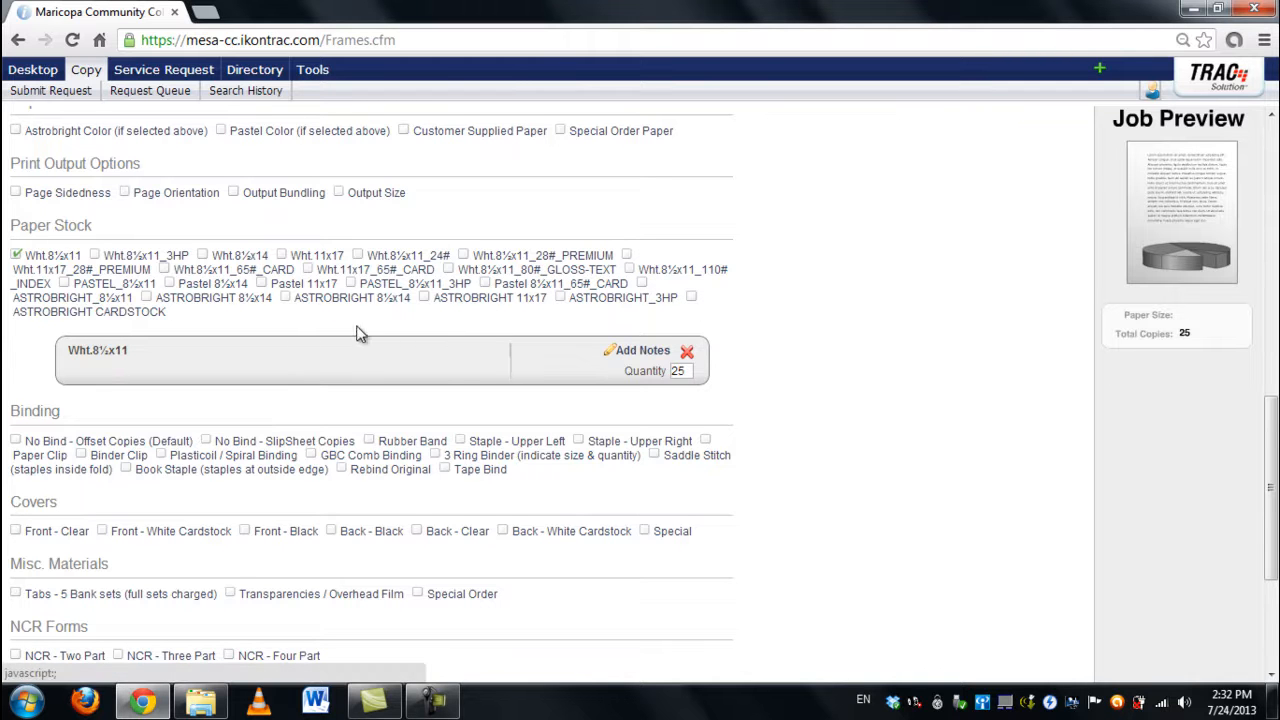
scroll(270, 322, "down", 2)
scroll(234, 319, "up", 5)
scroll(233, 323, "up", 3)
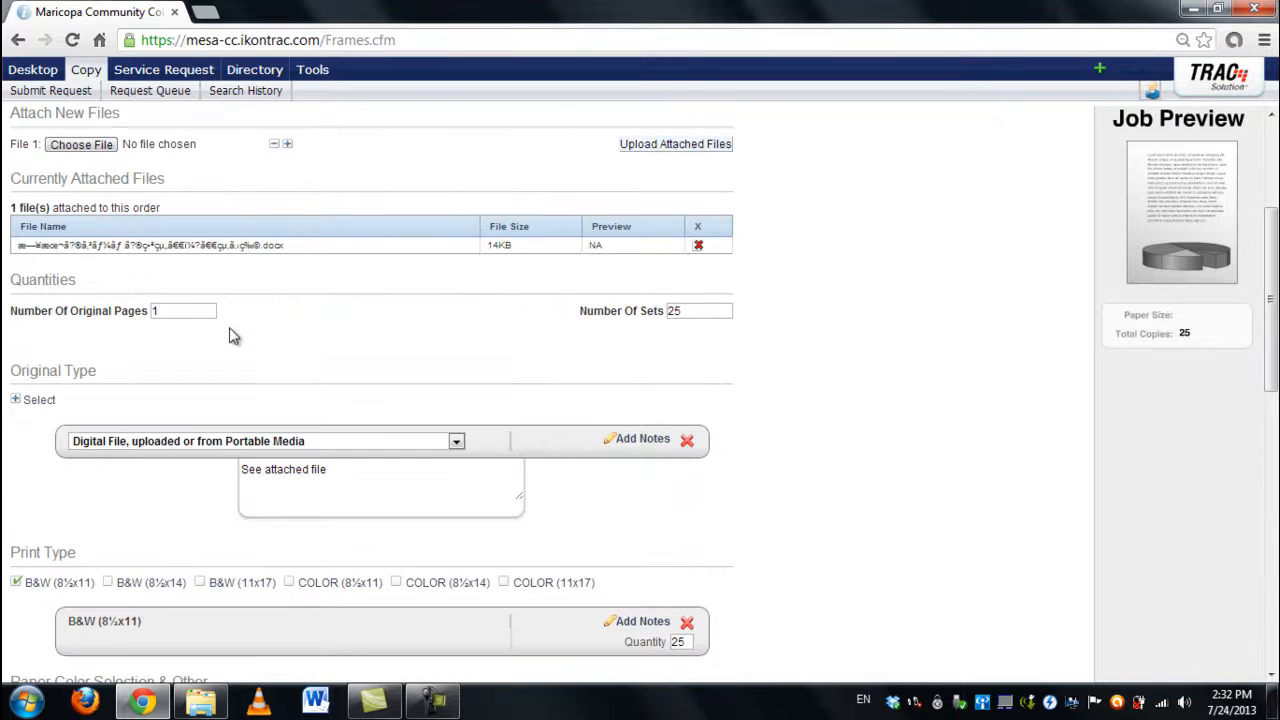
scroll(233, 332, "up", 2)
scroll(228, 340, "down", 2)
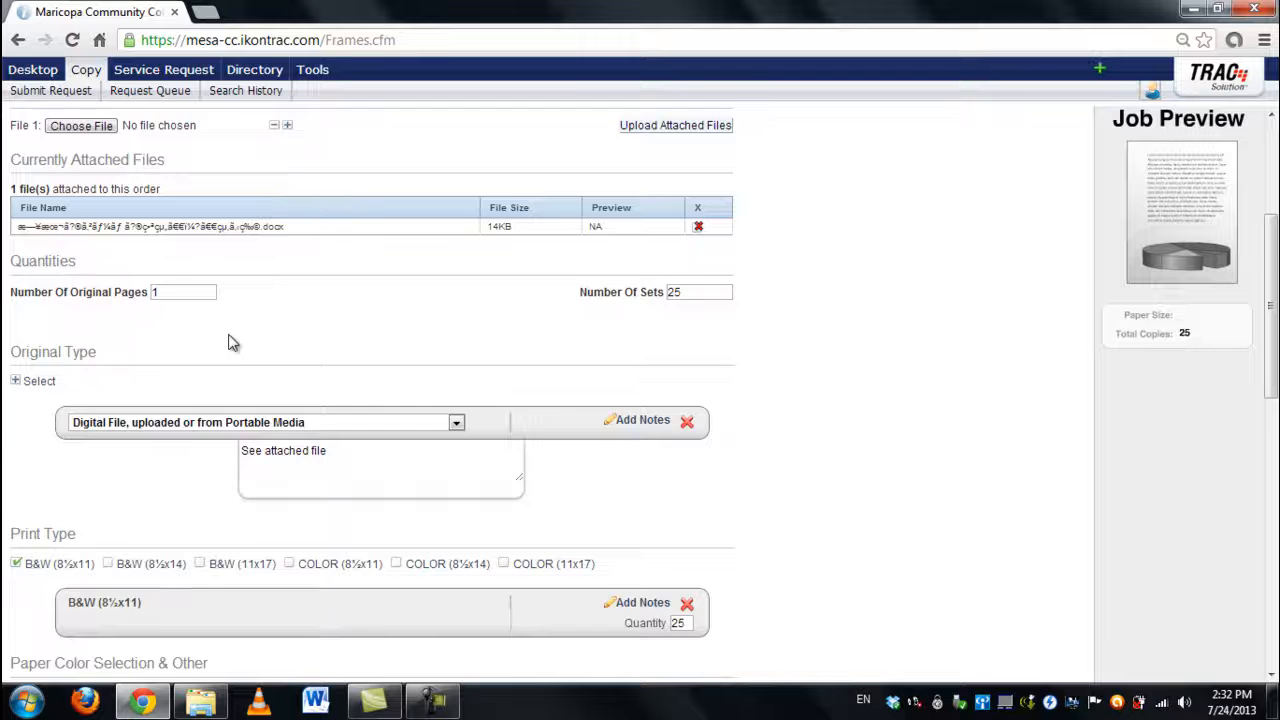
scroll(228, 343, "down", 2)
scroll(170, 358, "down", 1)
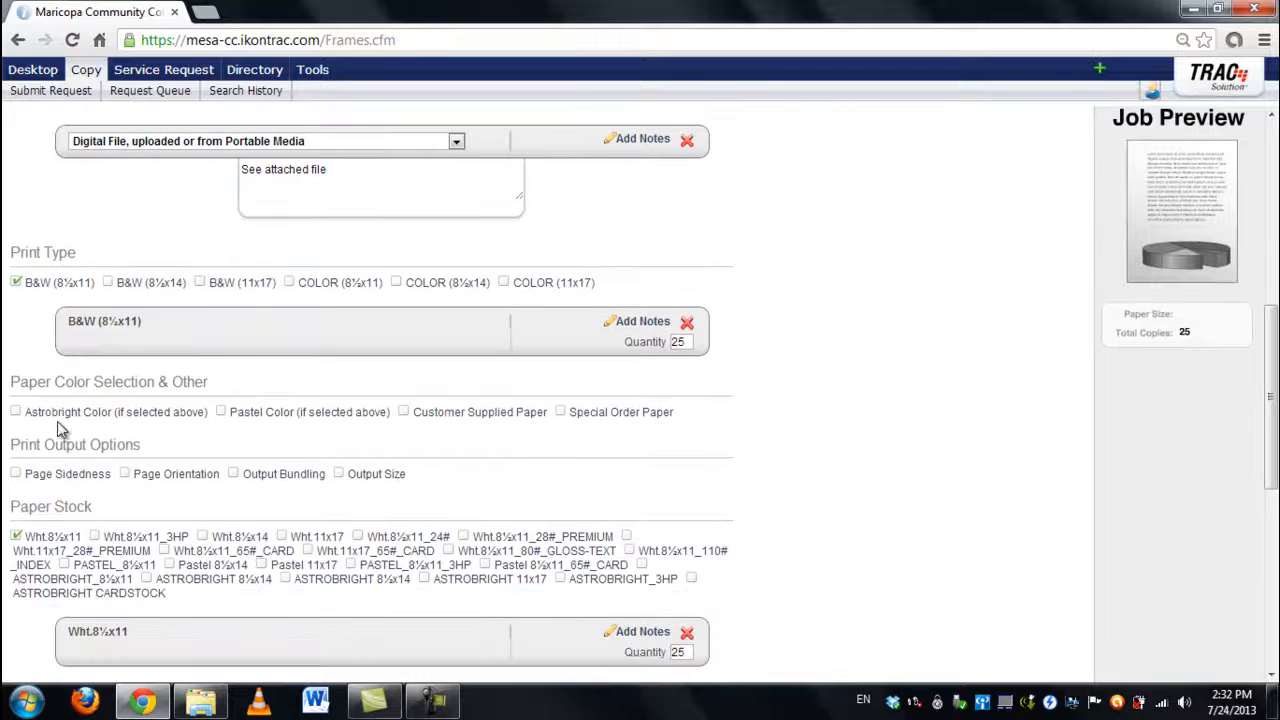
left_click(15, 408)
scroll(15, 420, "down", 1)
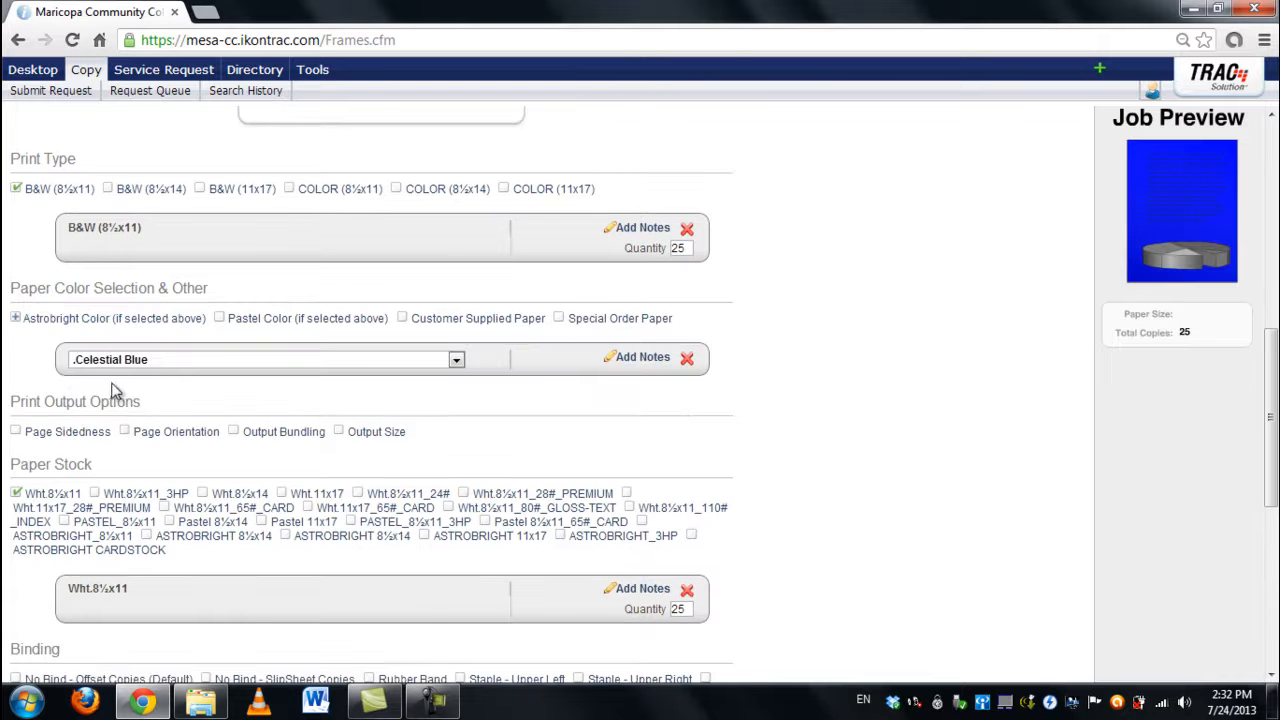
left_click(250, 360)
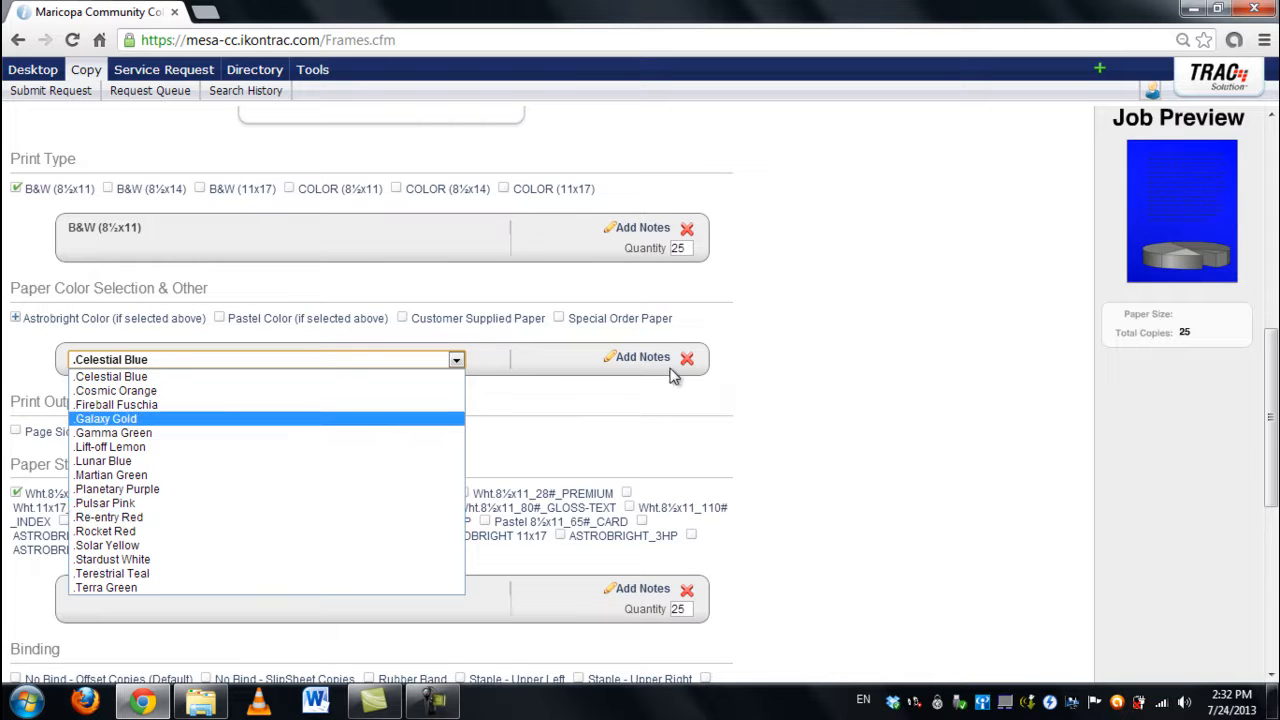
left_click(688, 362)
scroll(457, 366, "down", 3)
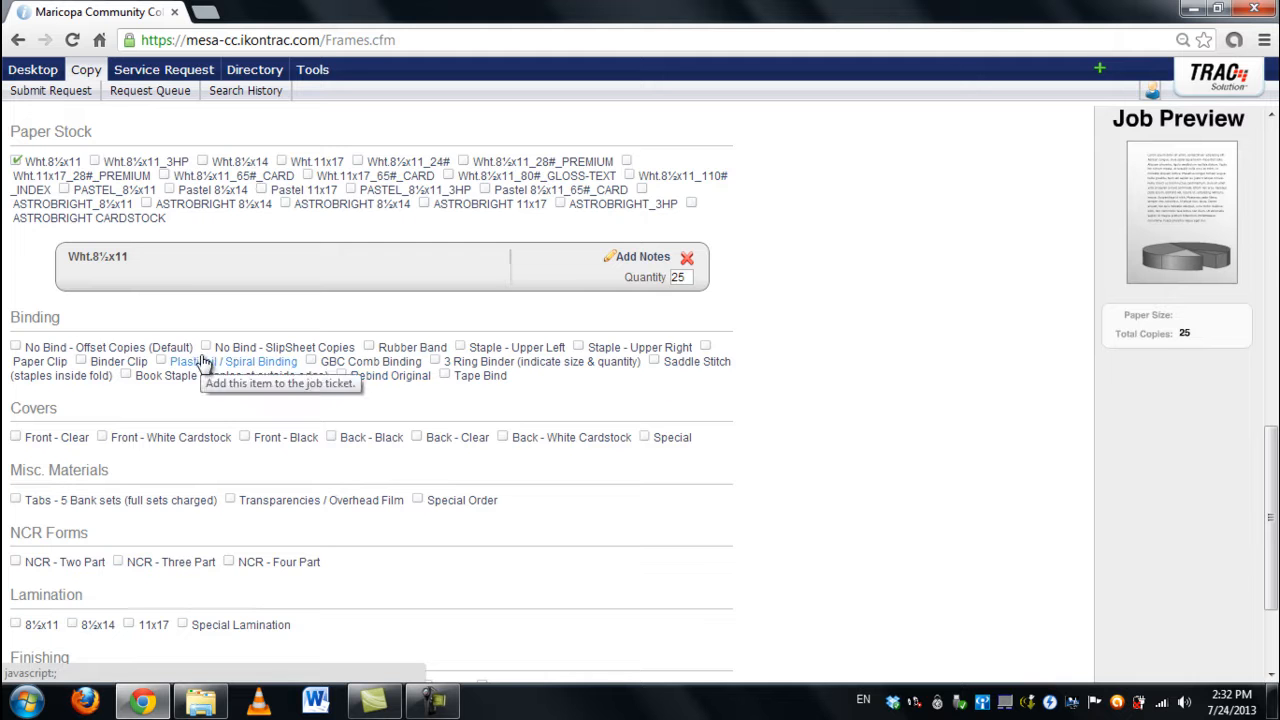
Step: Try adding a clear front cover, black back cover and GBC comb binding, then remove them
scroll(200, 363, "down", 1)
scroll(190, 365, "down", 1)
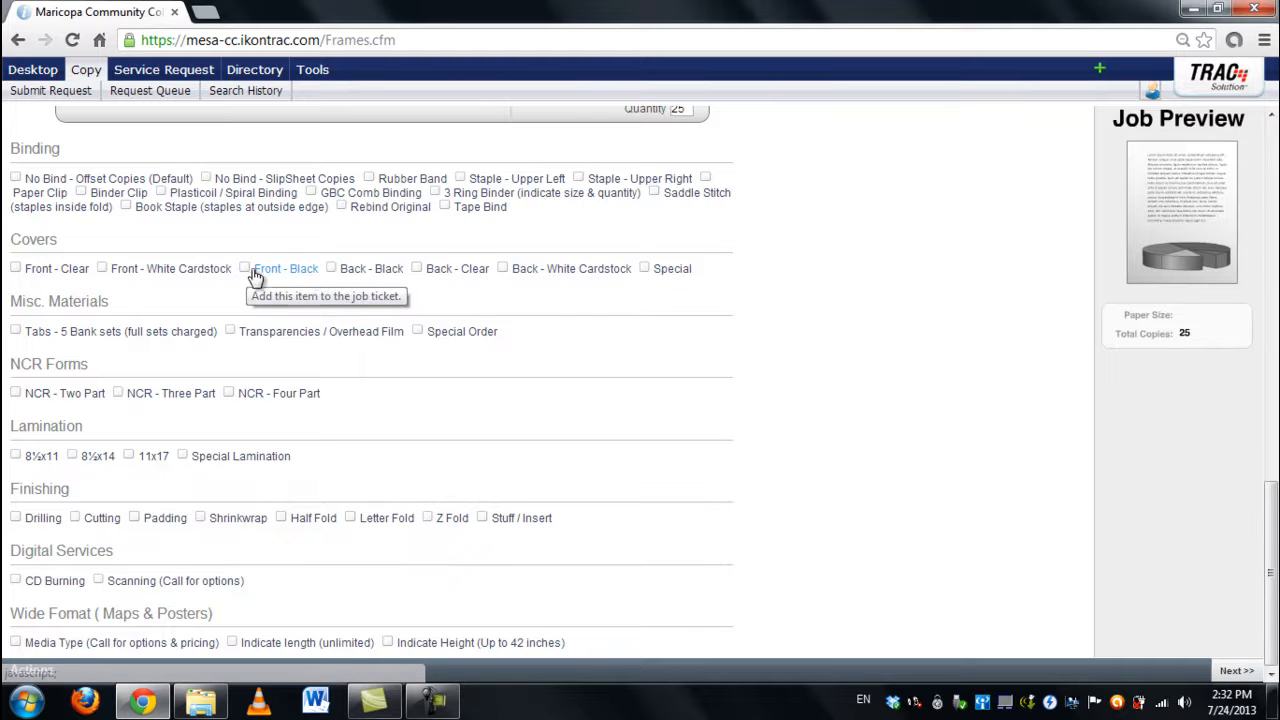
left_click(45, 270)
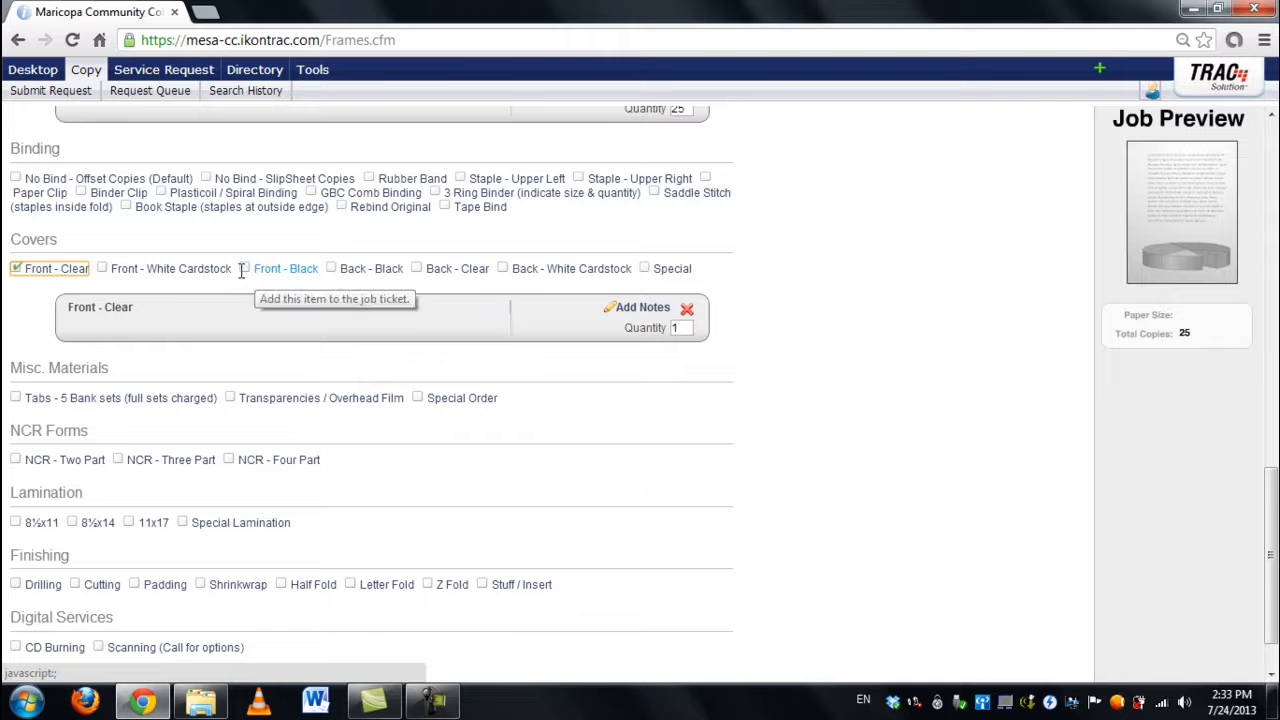
left_click(333, 274)
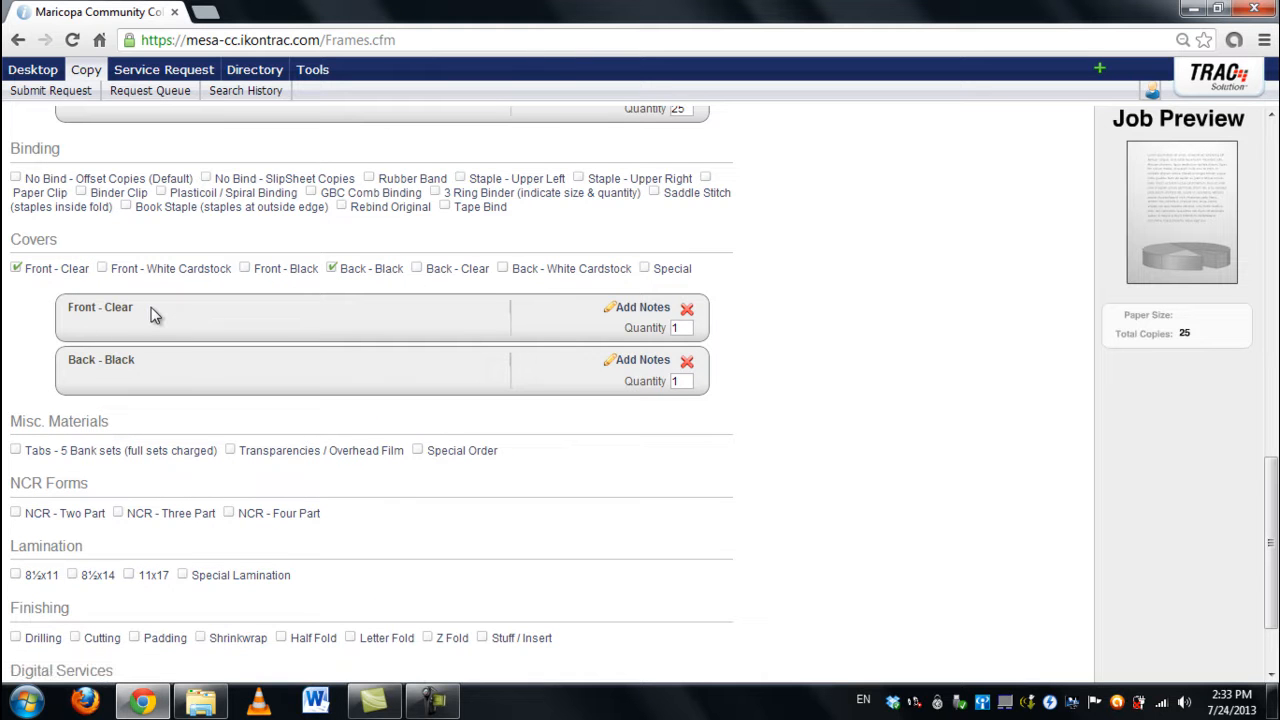
left_click(311, 192)
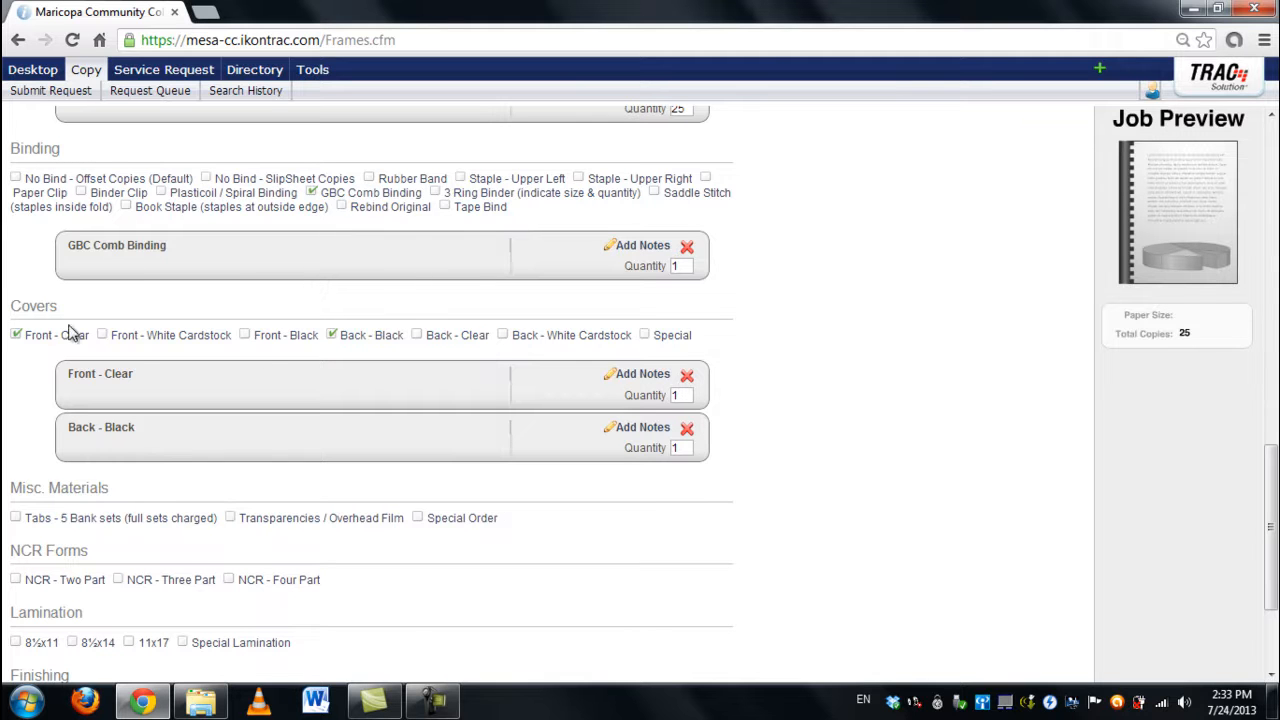
left_click(687, 246)
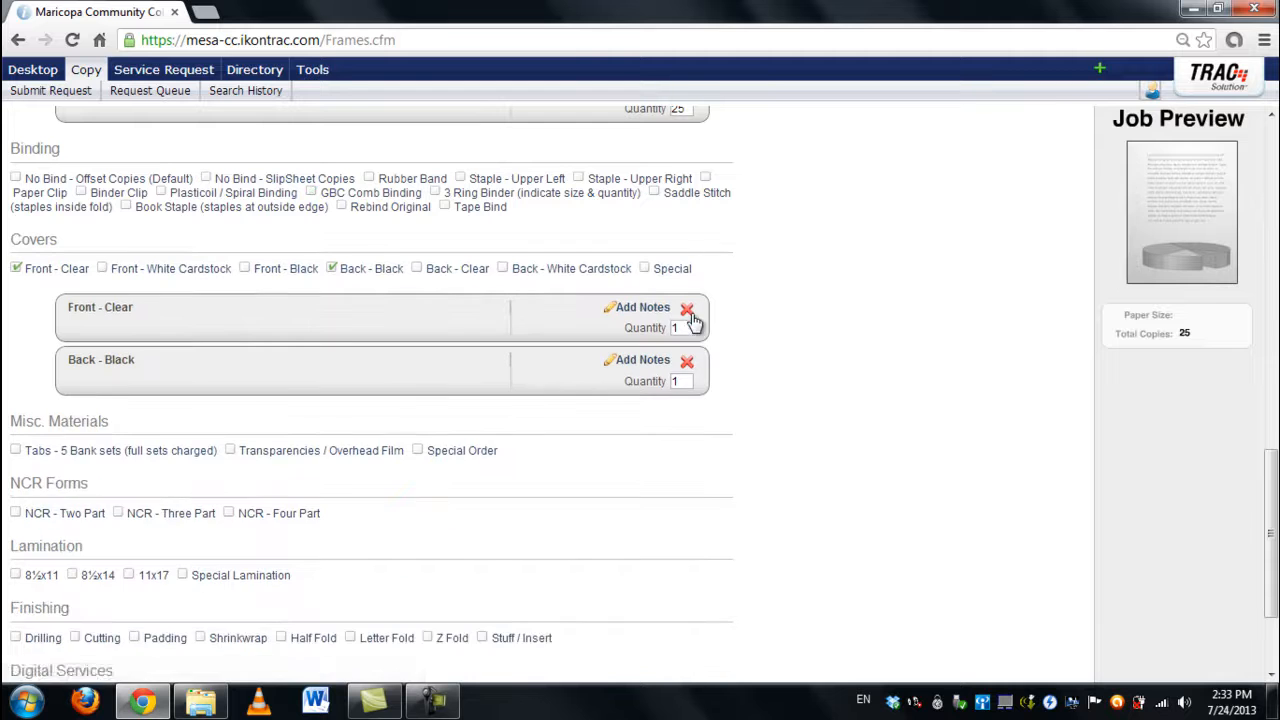
left_click(687, 308)
left_click(687, 310)
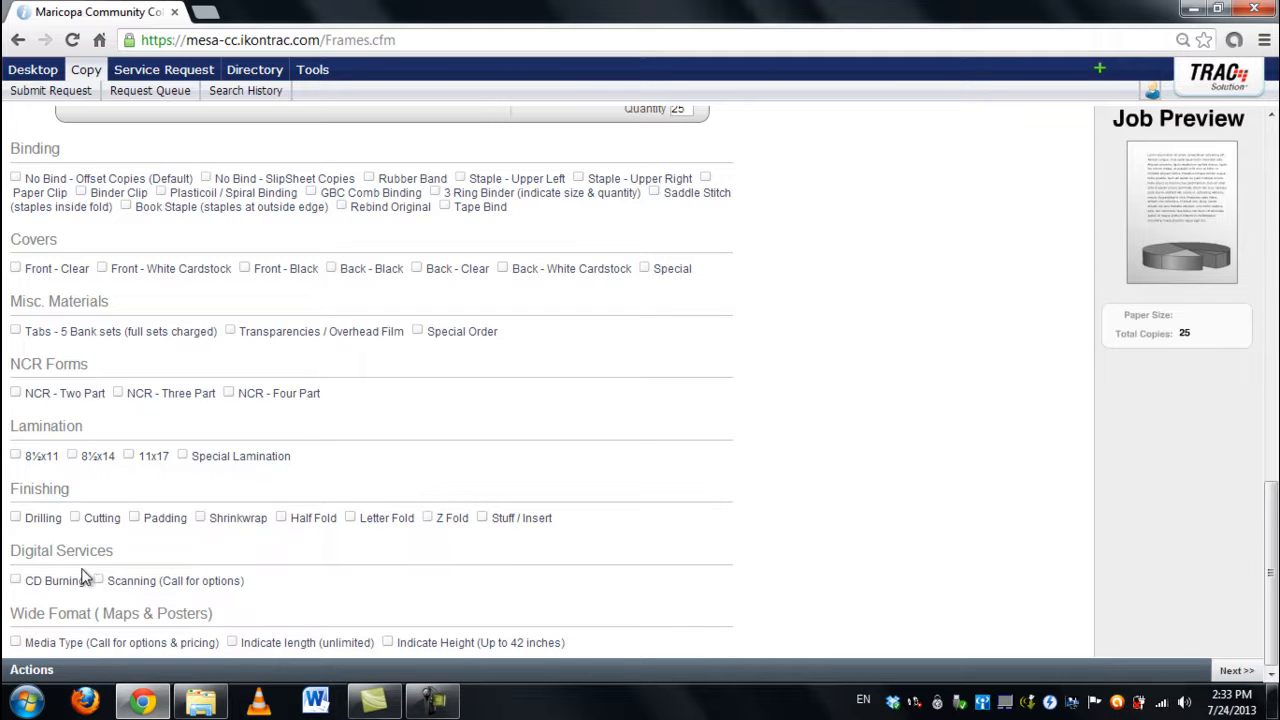
Step: Toggle the wide-format media type on and back off
left_click(16, 643)
left_click(16, 643)
scroll(323, 380, "up", 5)
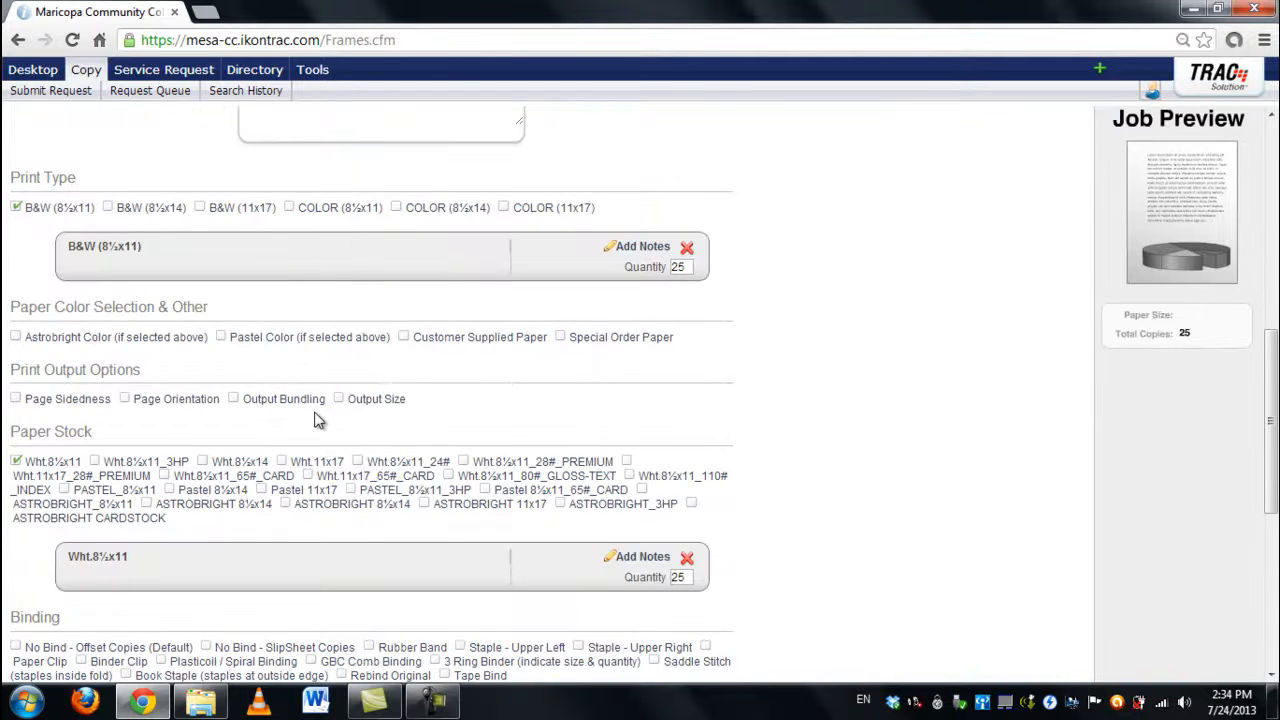
scroll(318, 420, "up", 7)
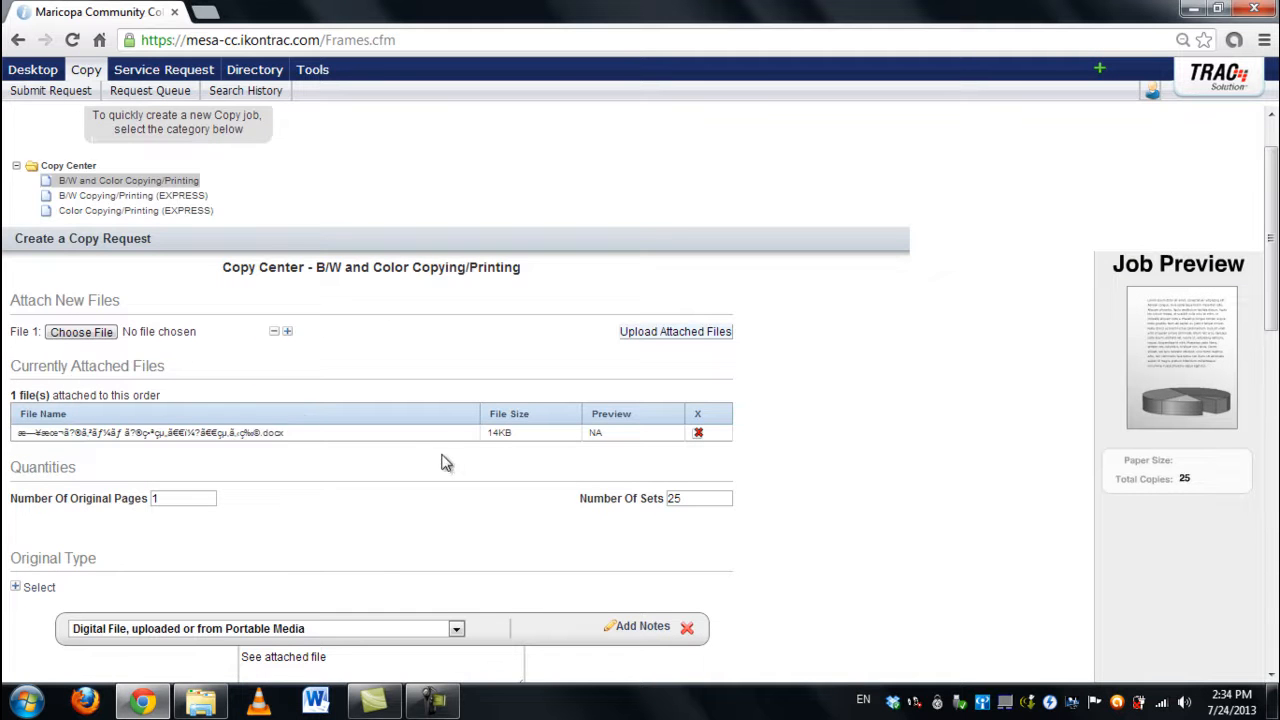
scroll(446, 463, "down", 2)
Step: Recheck original pages, sets, B&W and paper stock quantities, then advance to Job Requirements
left_click(199, 310)
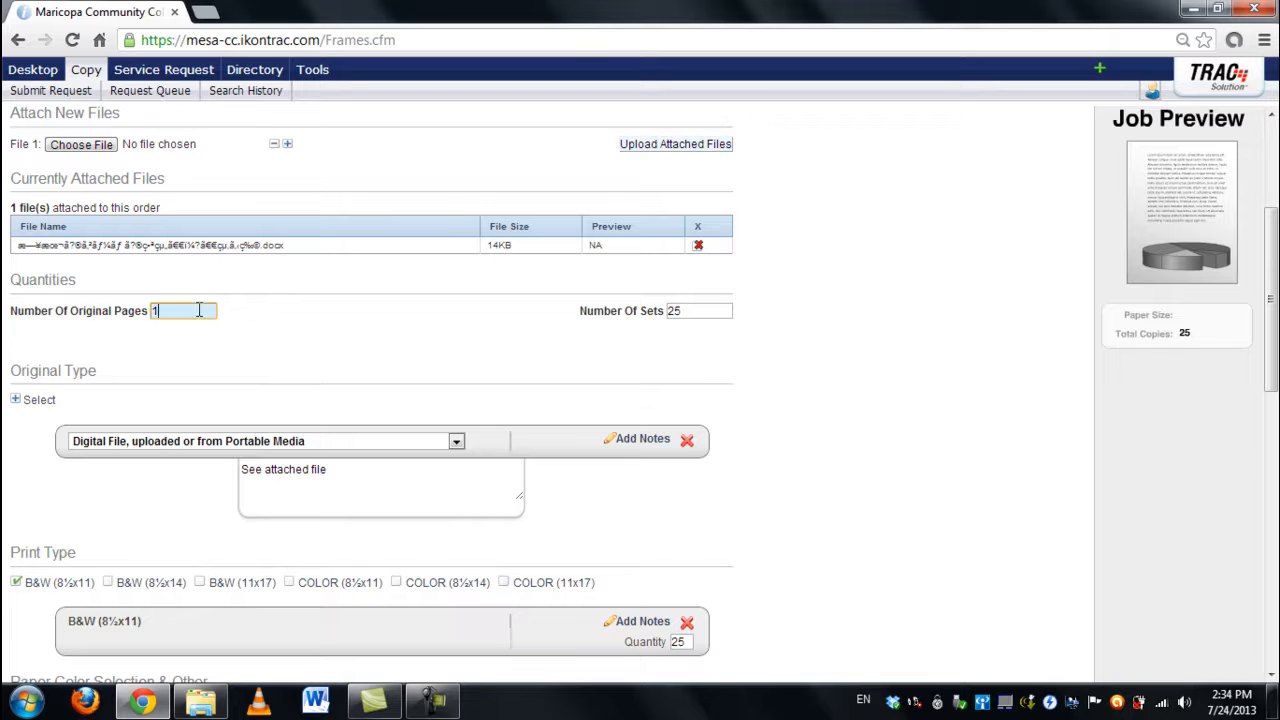
left_click(722, 306)
scroll(720, 326, "down", 3)
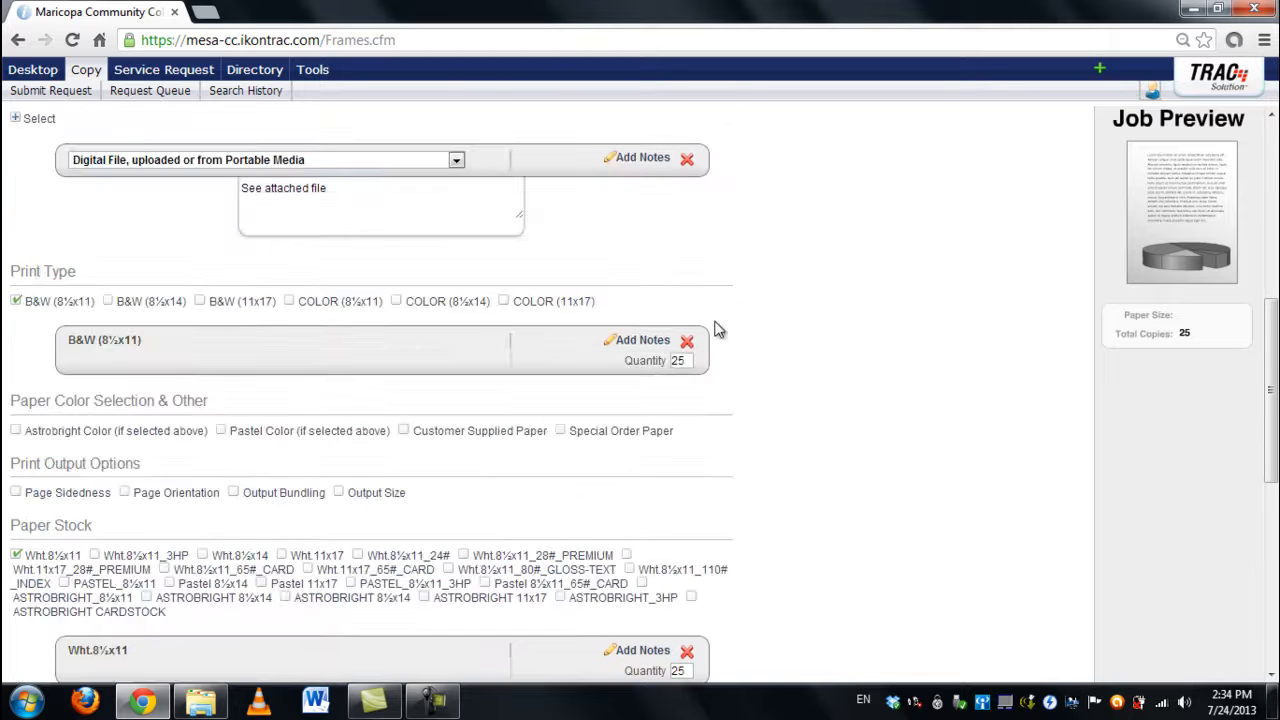
left_click(687, 361)
scroll(686, 369, "down", 2)
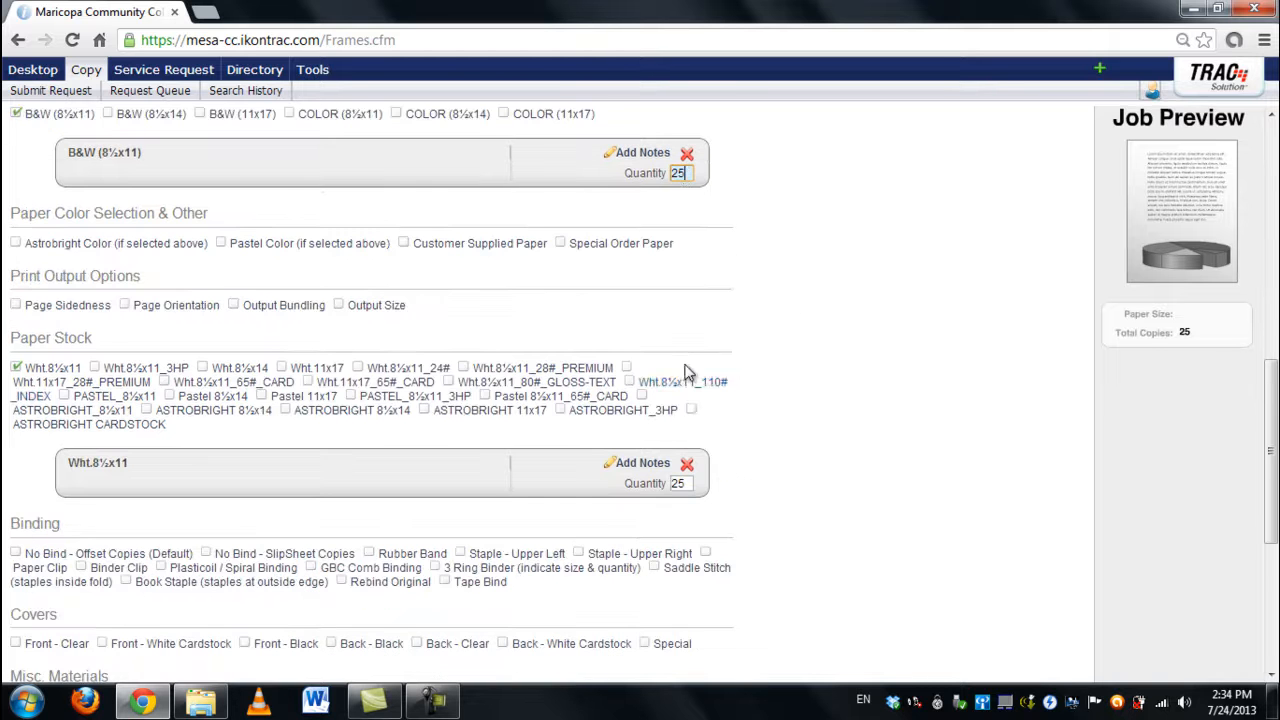
left_click(688, 484)
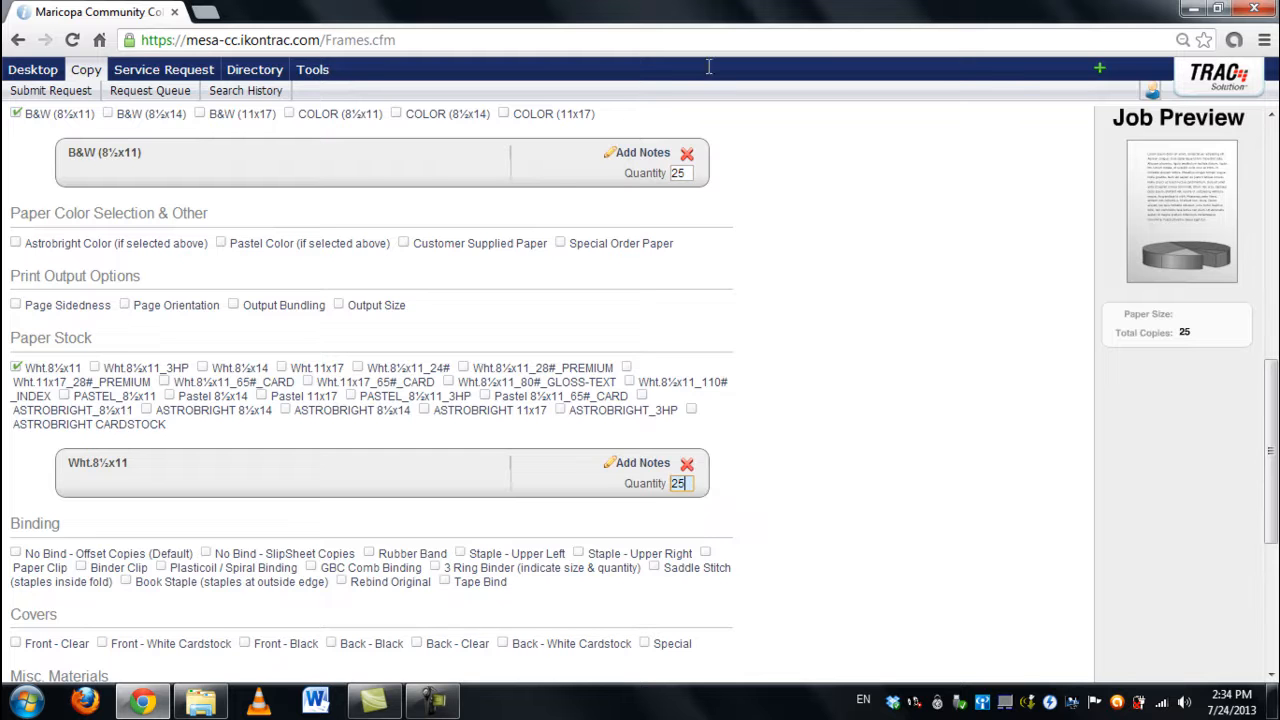
scroll(1050, 560, "down", 4)
left_click(1235, 671)
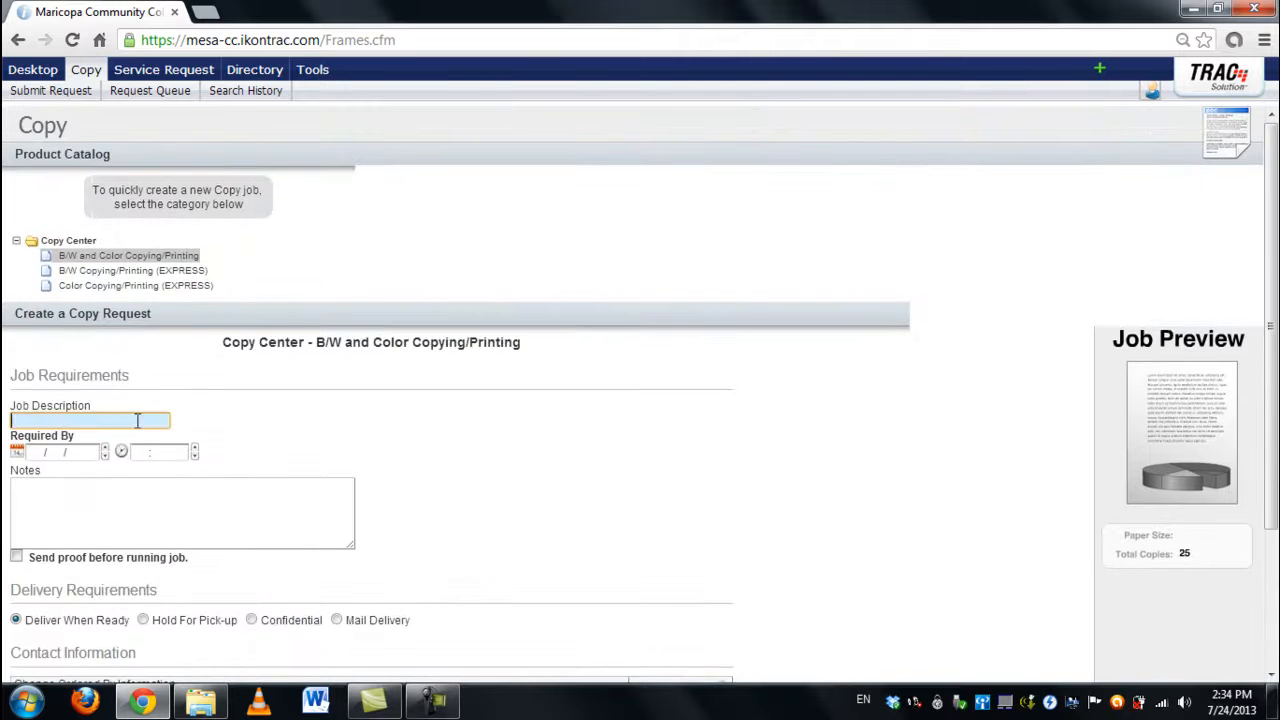
Step: Describe the job as 'Japanese Speech', due 07/31/2013 at 12:00 PM, noting 'Please have this ready for pickup'
type("Japanese Speech")
key("Tab")
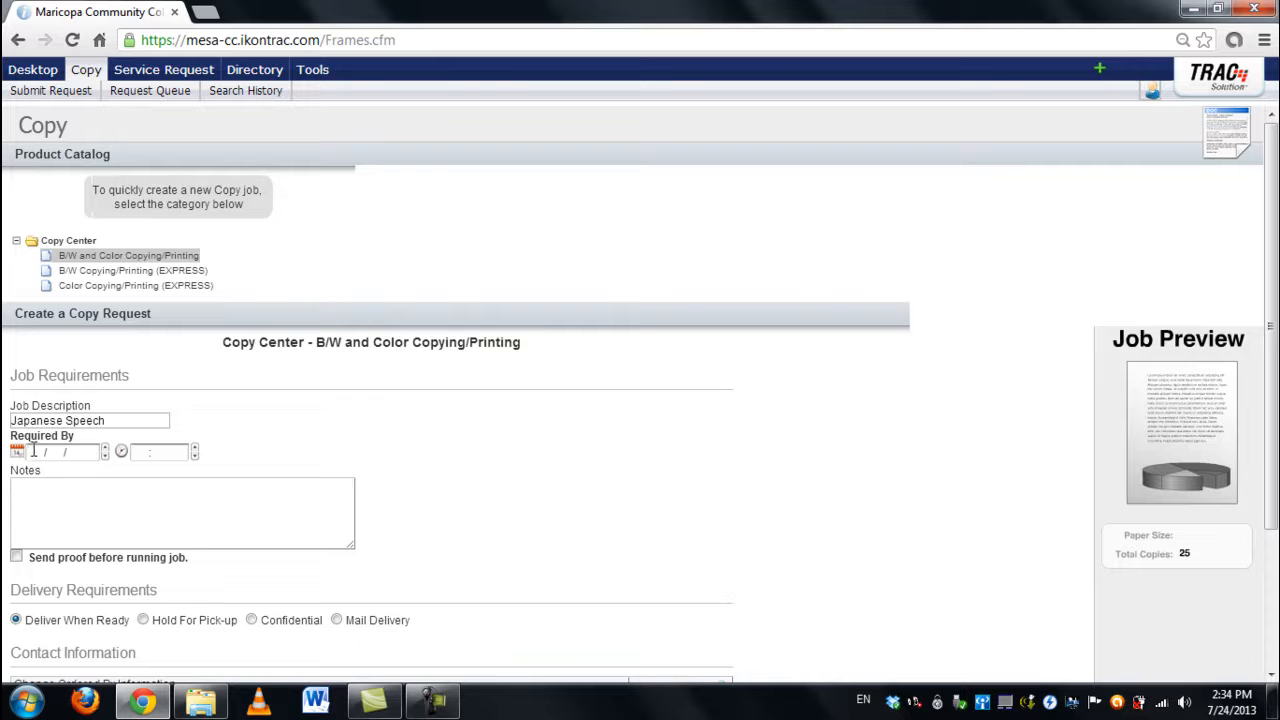
left_click(18, 453)
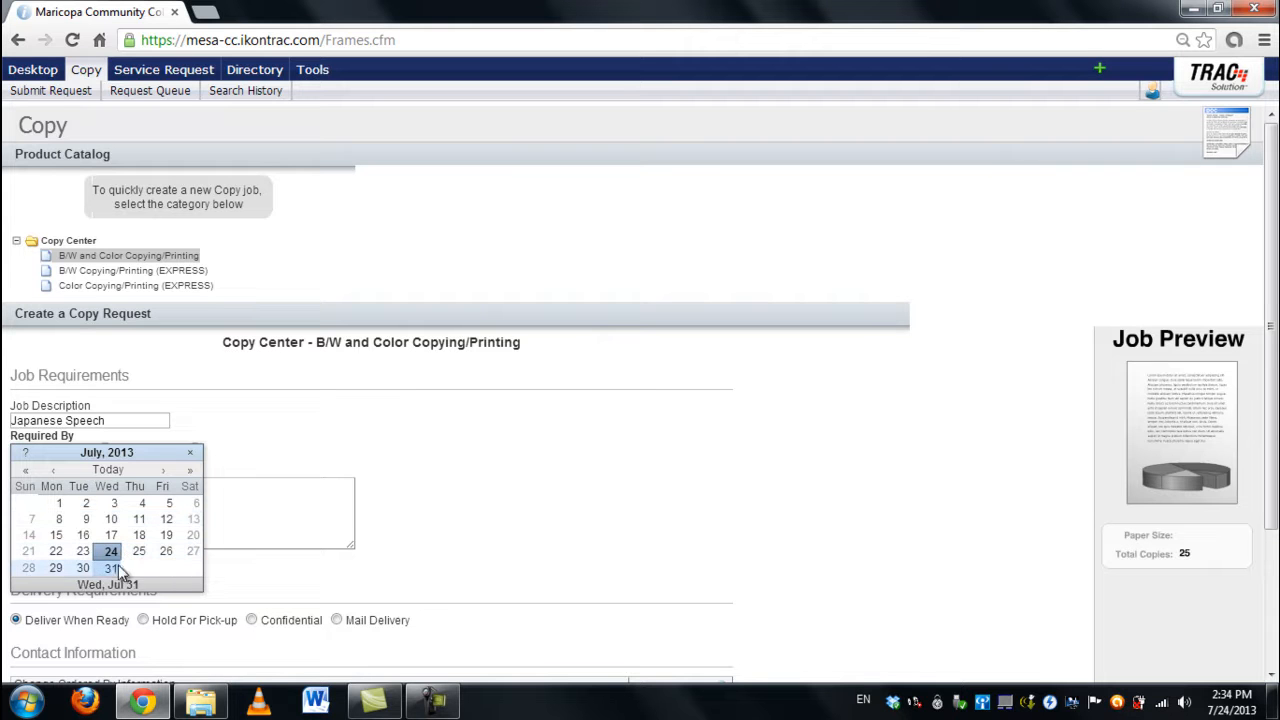
left_click(112, 569)
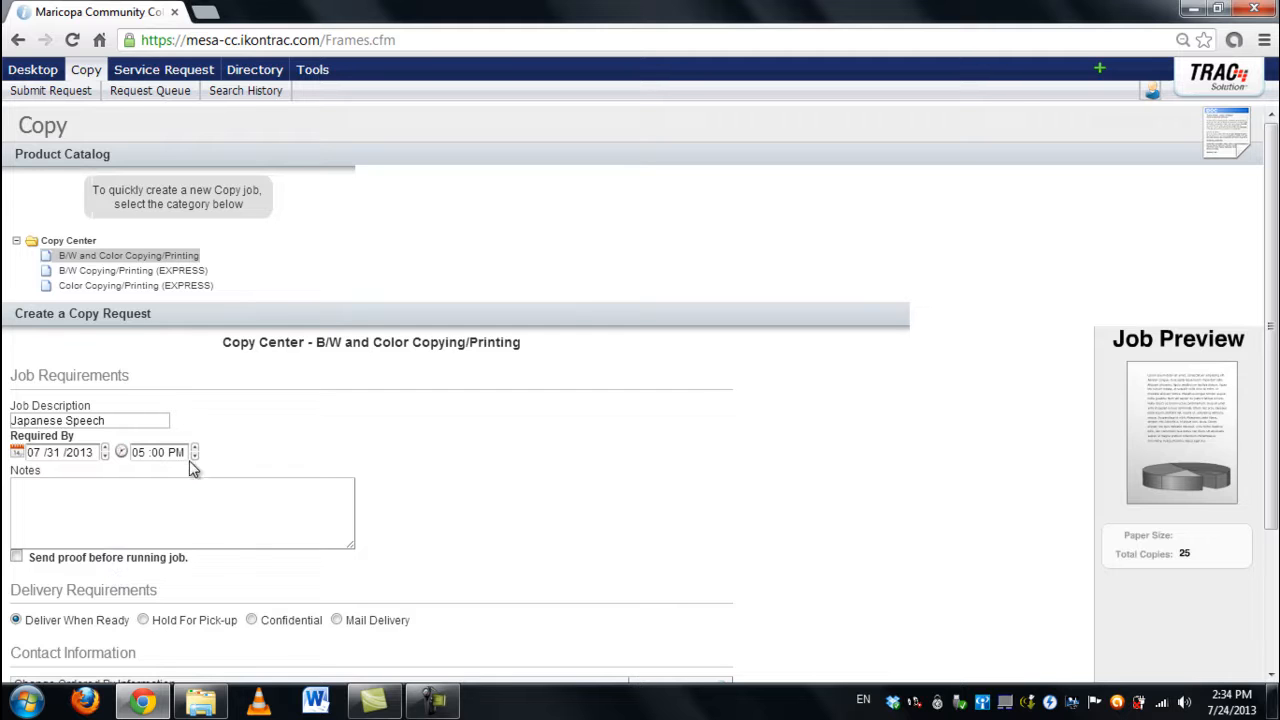
left_click(145, 453)
type("12")
left_click(192, 524)
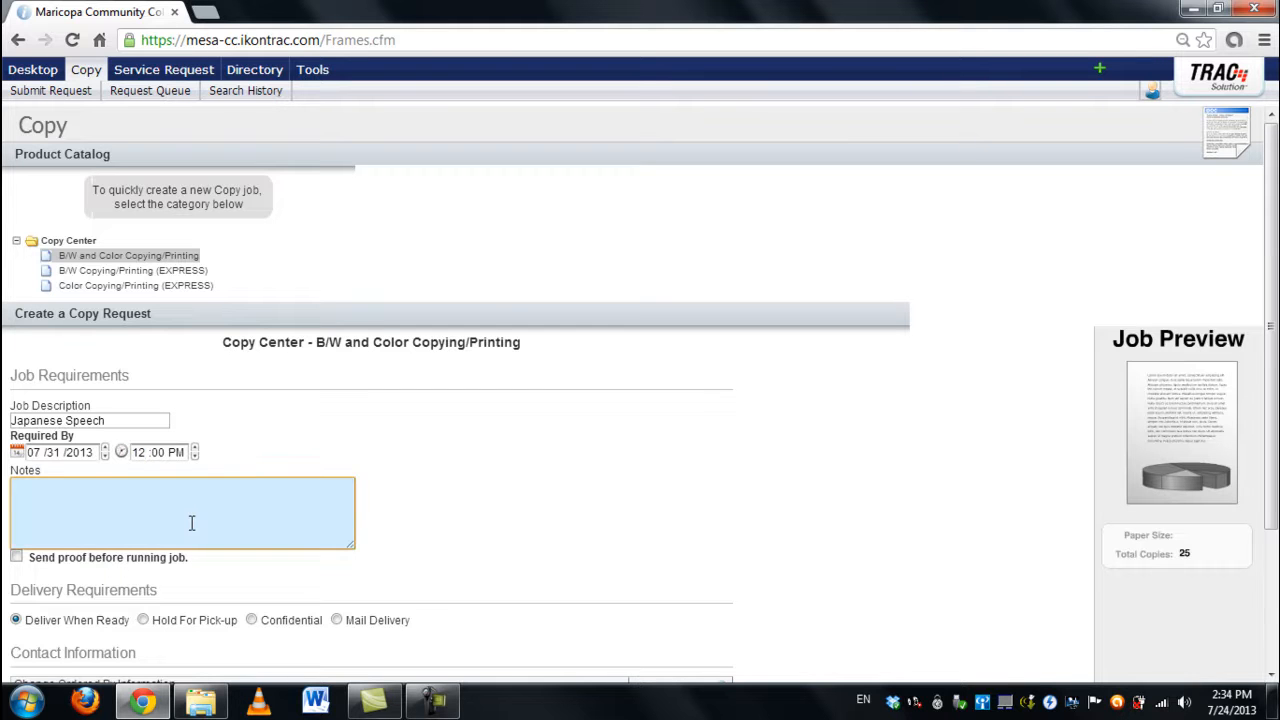
type("Please have this ready for")
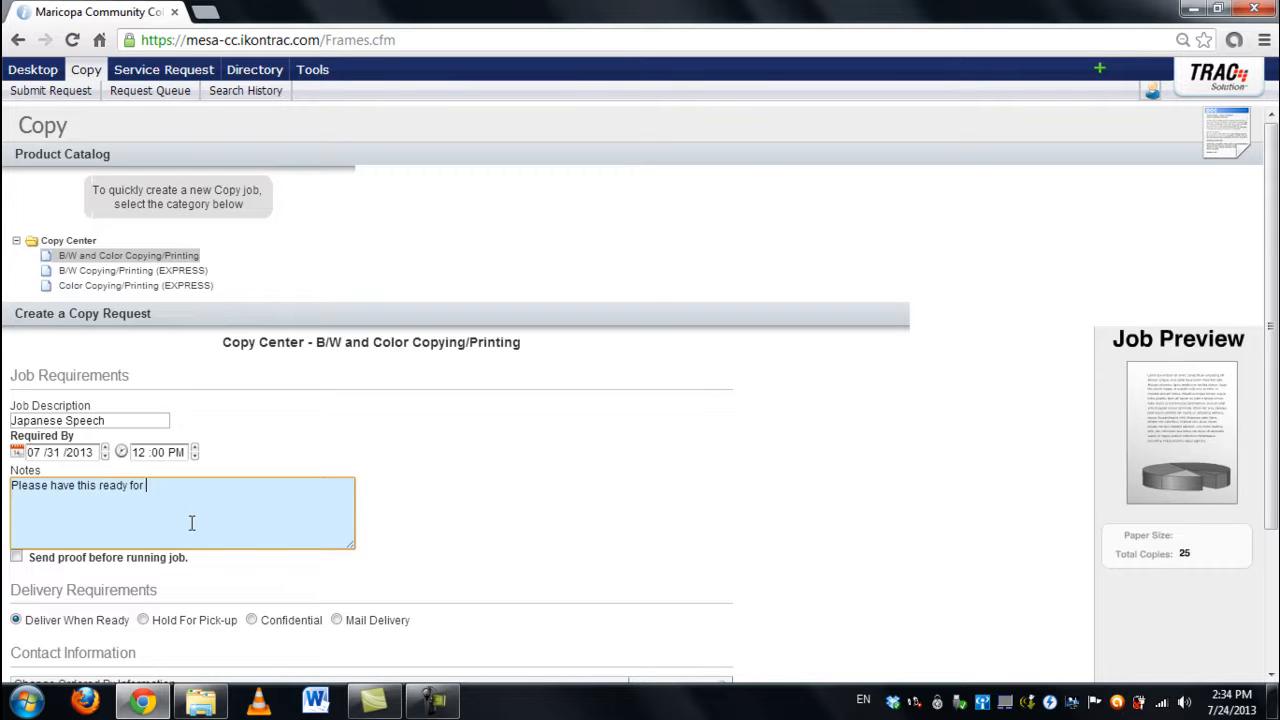
type(" pickup.")
Step: Set the job's delivery option to Hold For Pick-up
scroll(156, 505, "down", 2)
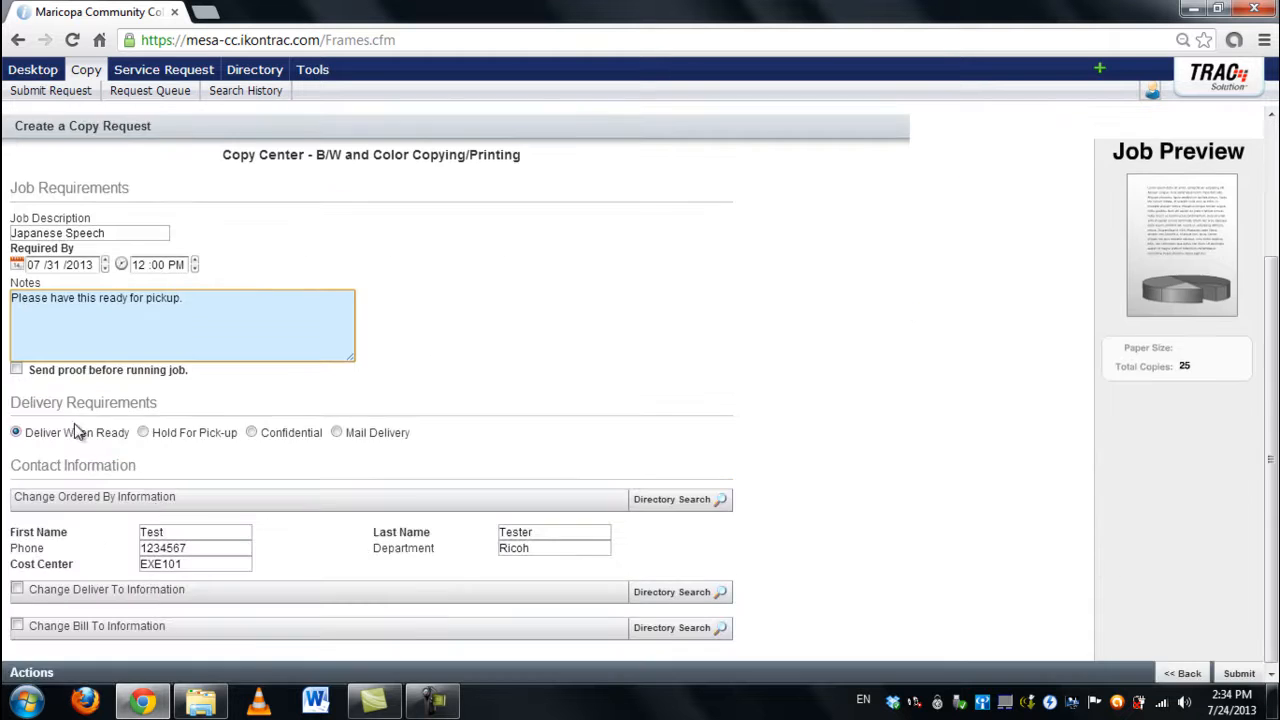
left_click(38, 407)
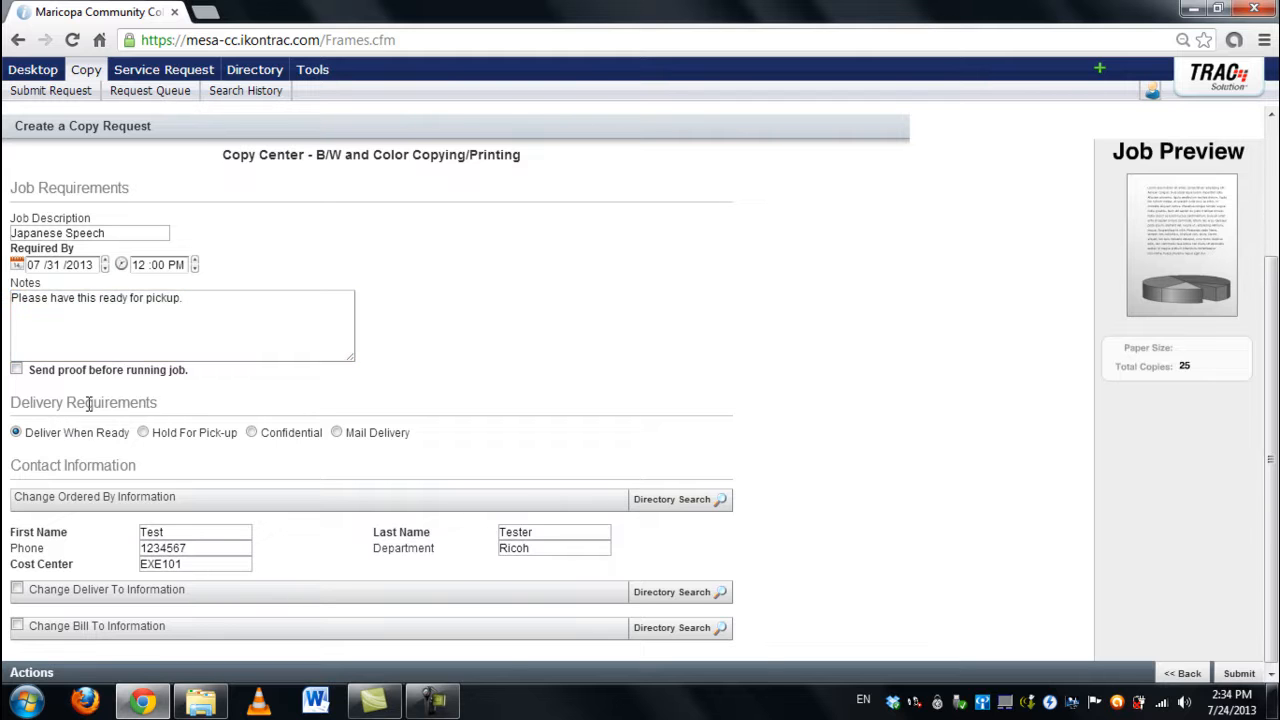
left_click(143, 433)
left_click(142, 432)
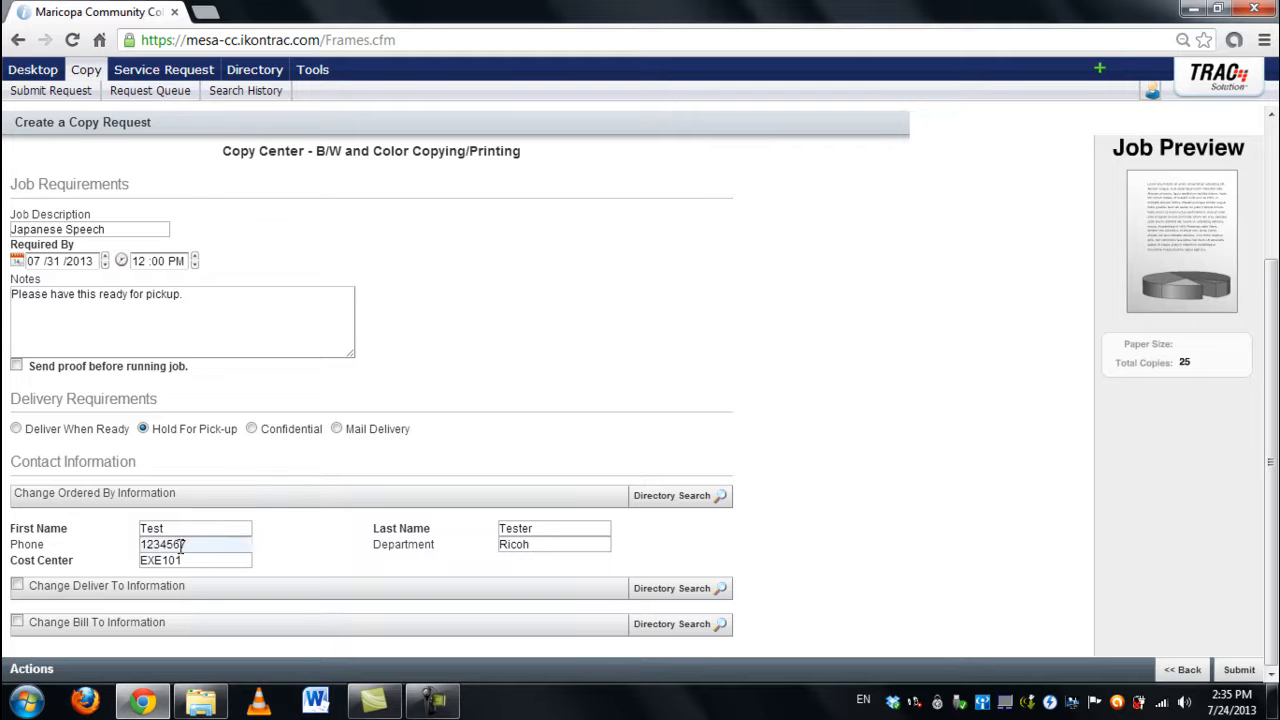
Step: Keep the default delivery contact and submit the copy request
left_click(17, 591)
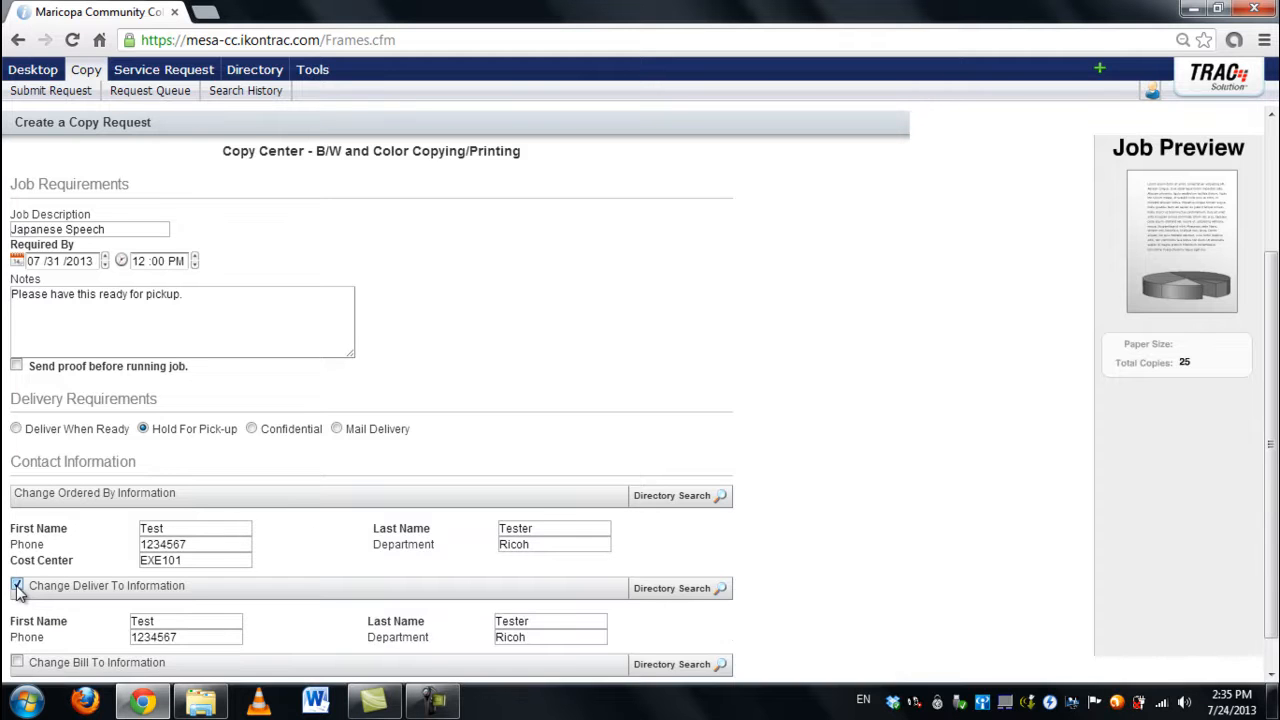
left_click(17, 591)
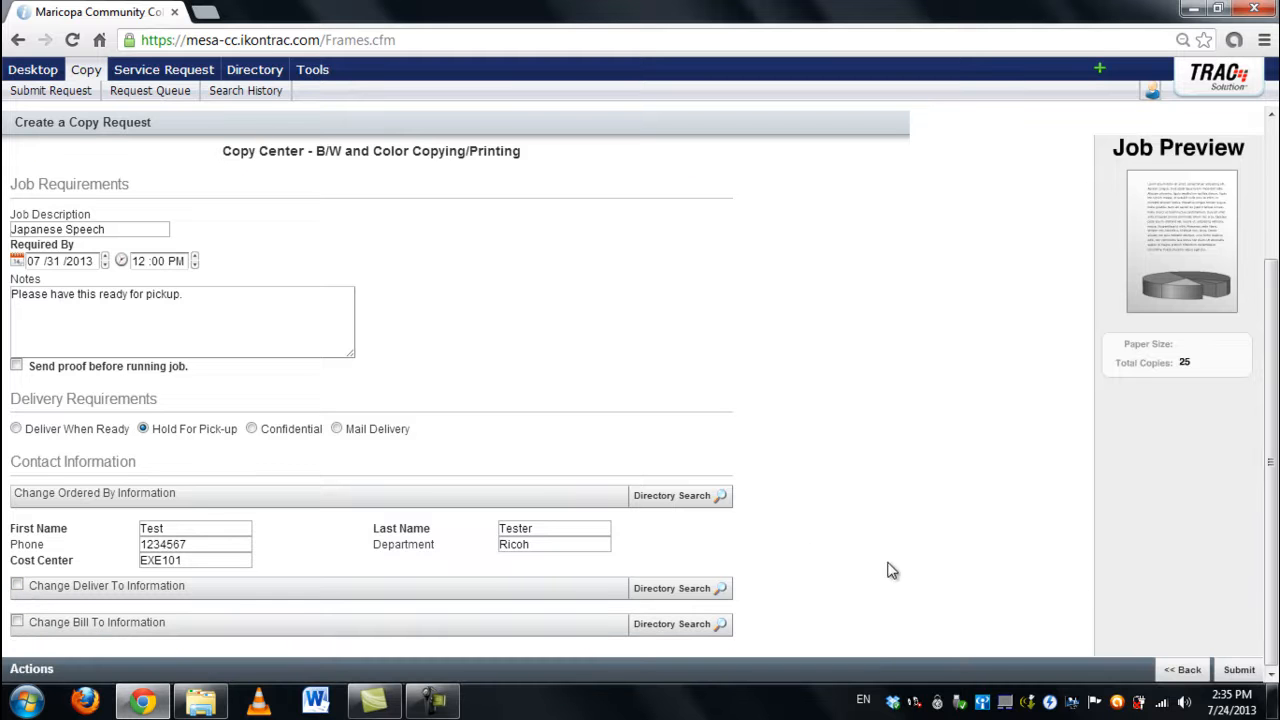
left_click(1240, 672)
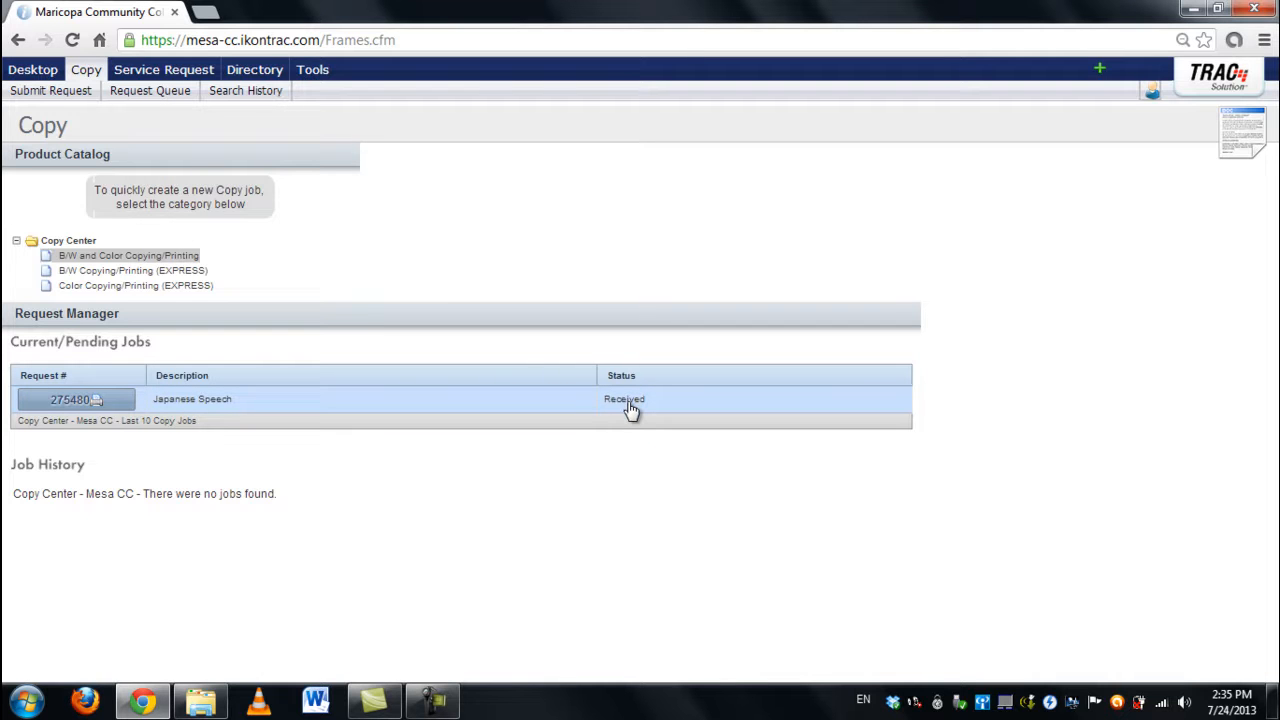
Step: Review the Japanese Speech job's Work Order Summary print preview, then close the preview
left_click(52, 410)
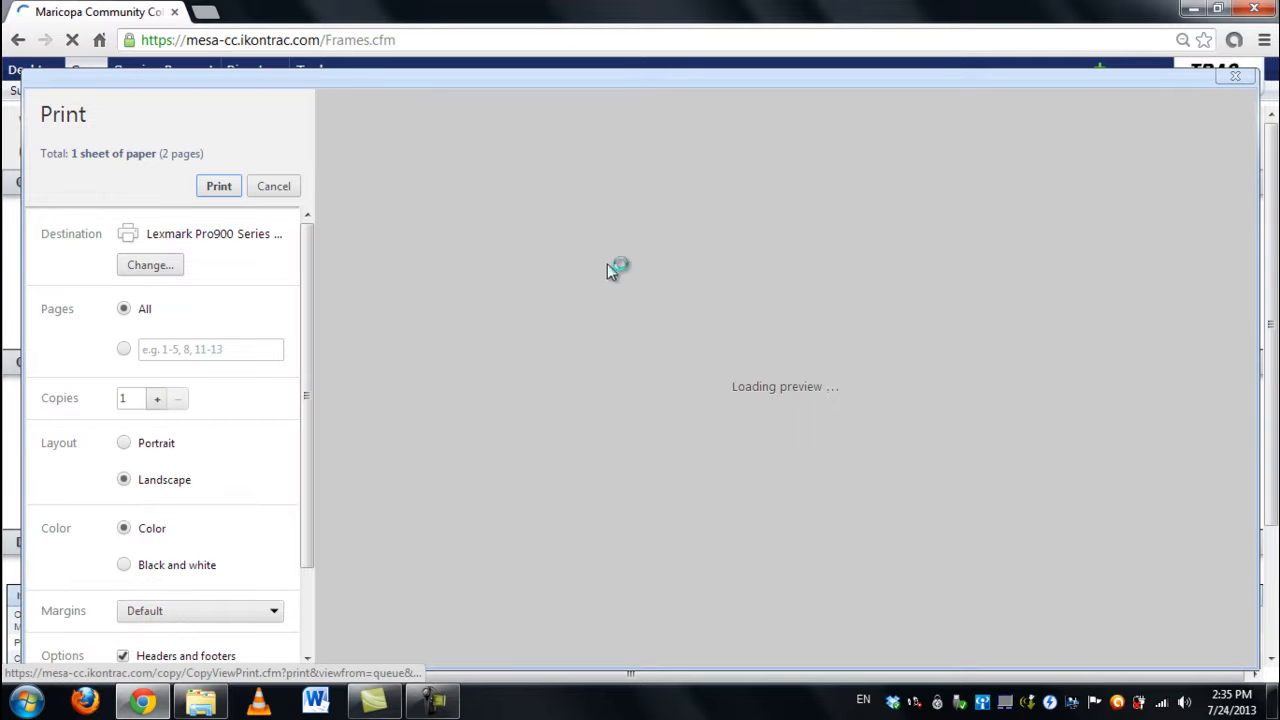
scroll(686, 230, "down", 3)
scroll(686, 230, "down", 4)
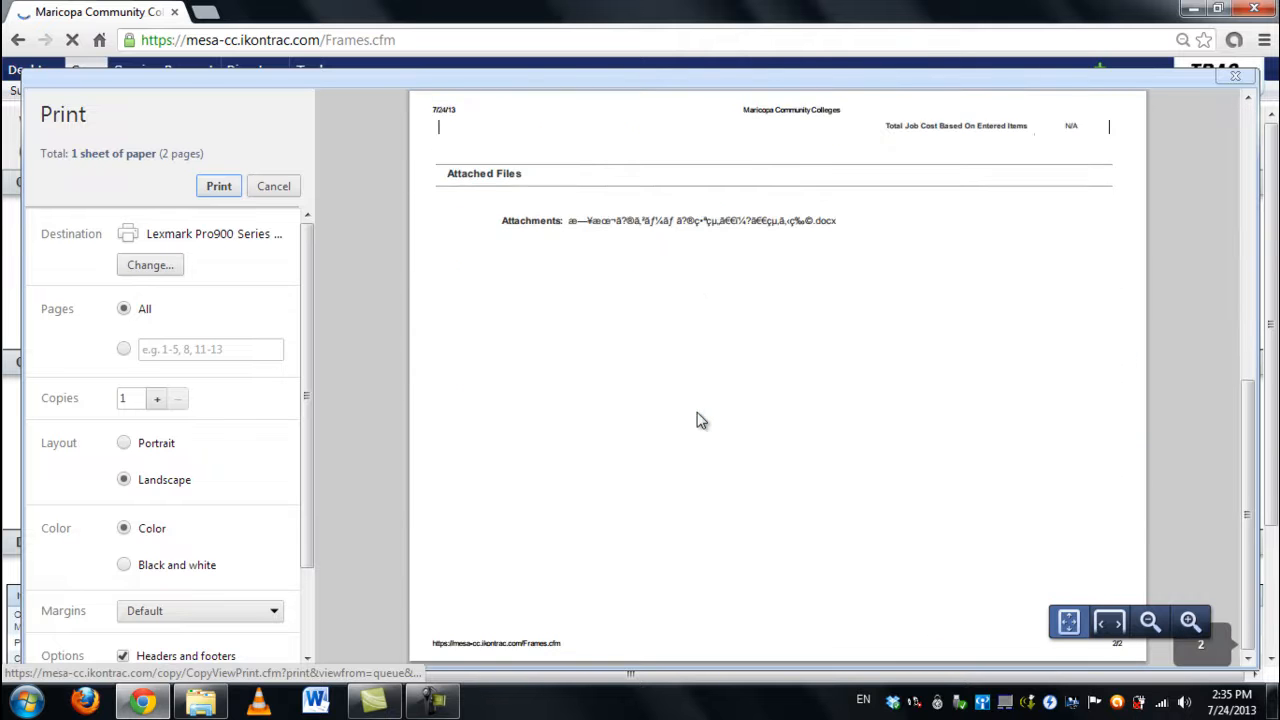
scroll(698, 420, "up", 7)
left_click(1236, 80)
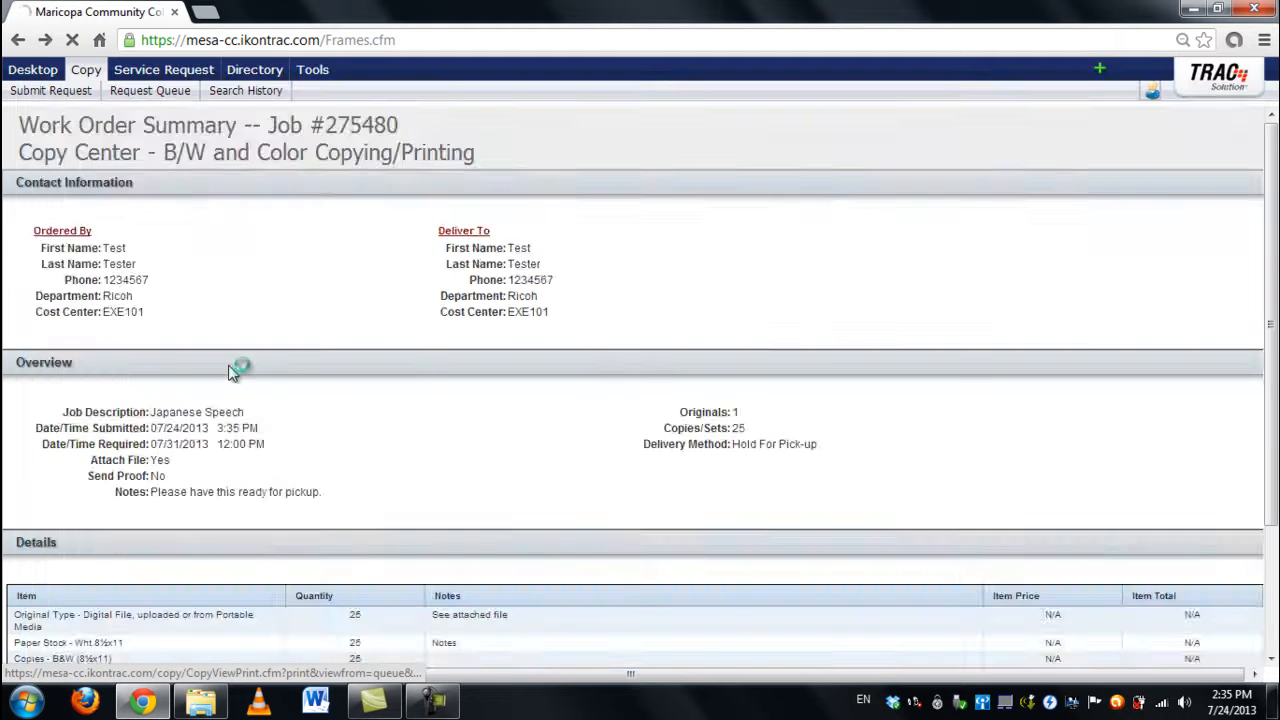